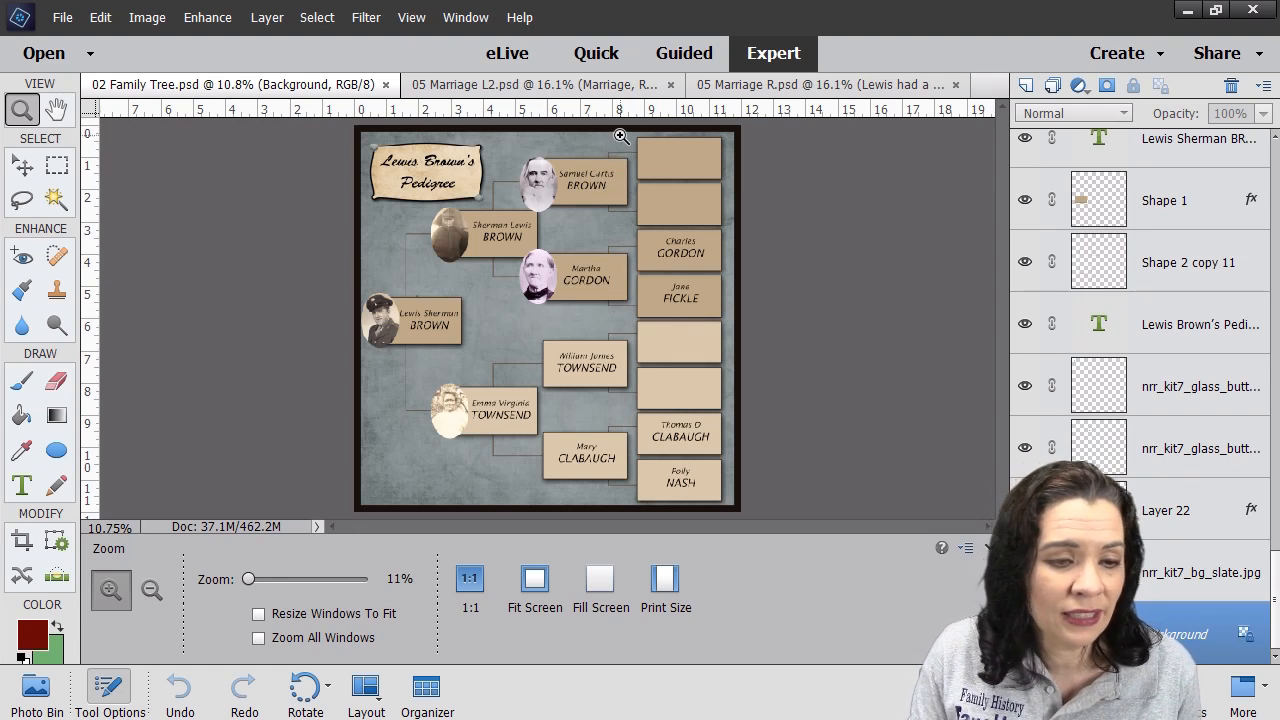
# - Zoom in on the empty top-right name boxes and switch to the Horizontal Type tool
pyautogui.moveTo(620, 136); pyautogui.dragTo(757, 249)
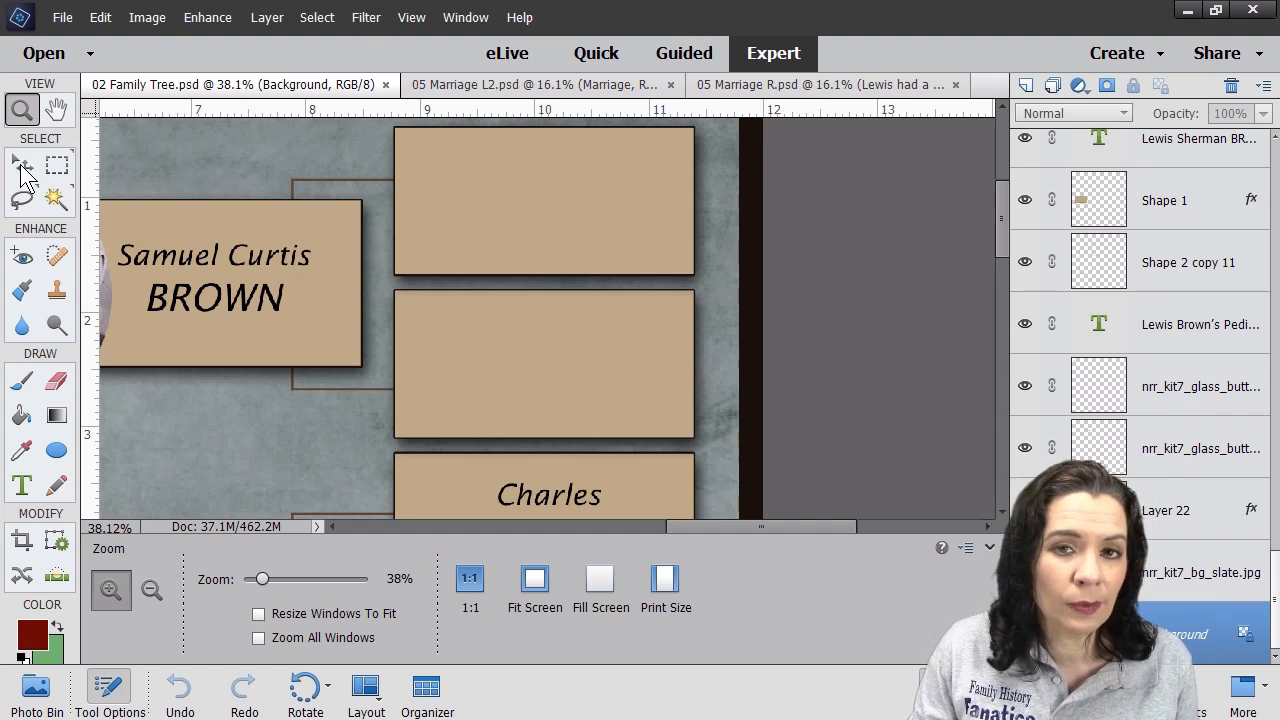
pyautogui.click(21, 492)
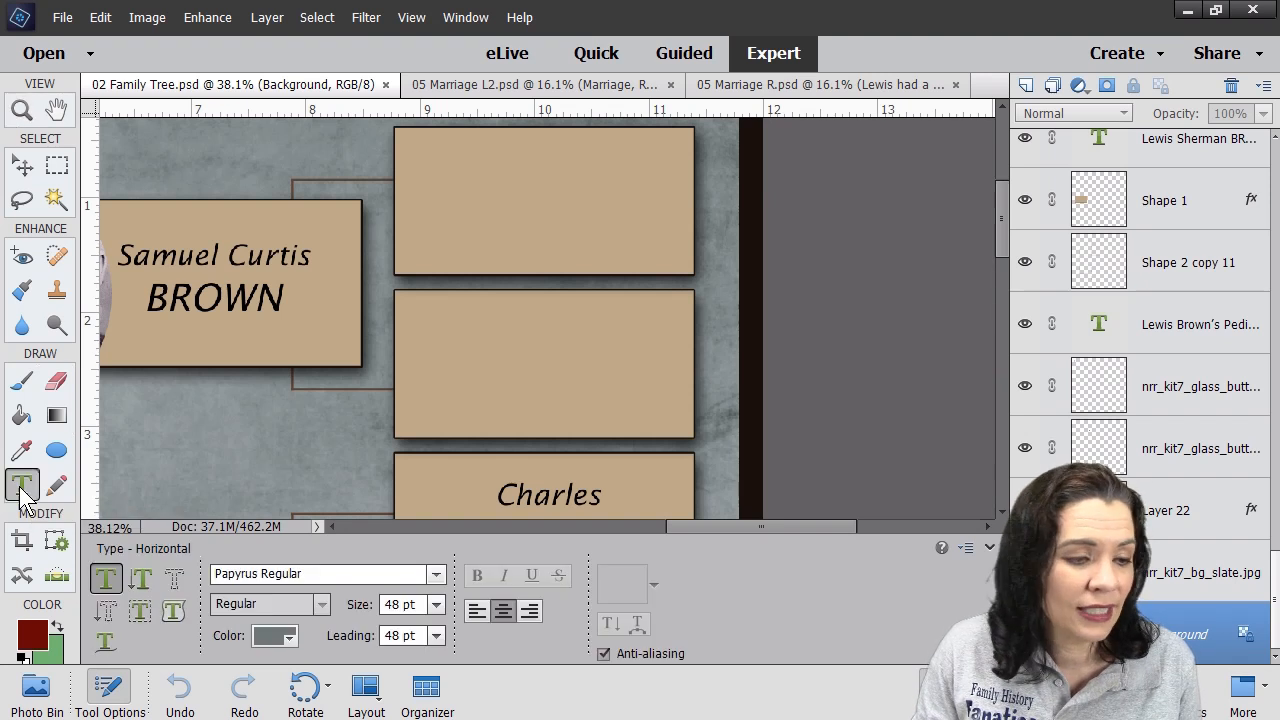
# - Cancel a stray point text and draw a paragraph text box inside the top empty name box
pyautogui.click(417, 147)
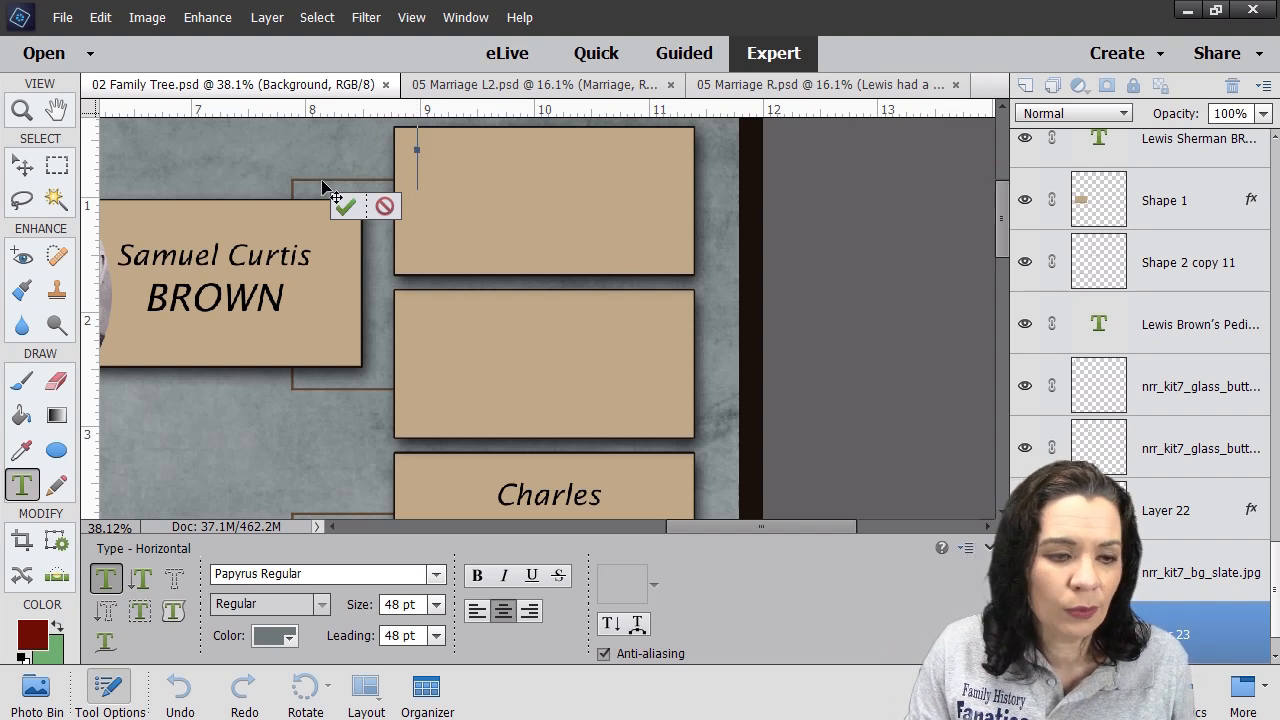
pyautogui.click(385, 206)
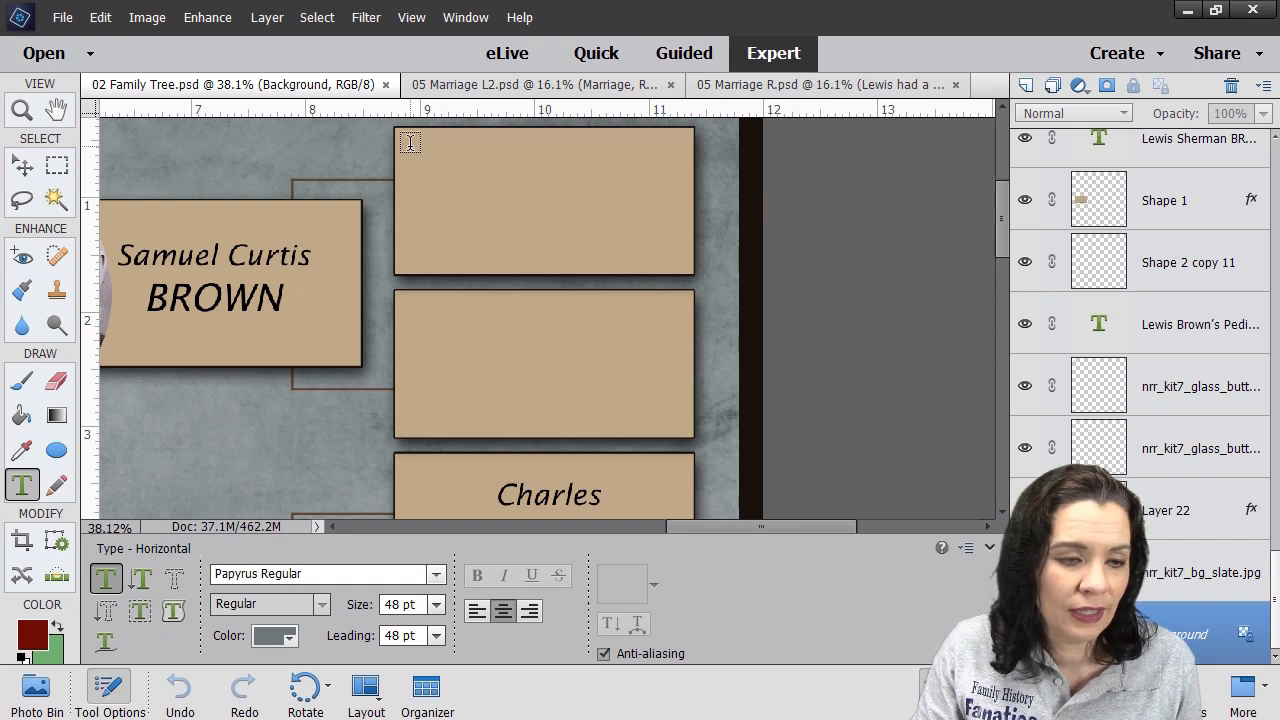
pyautogui.moveTo(410, 145); pyautogui.dragTo(668, 253)
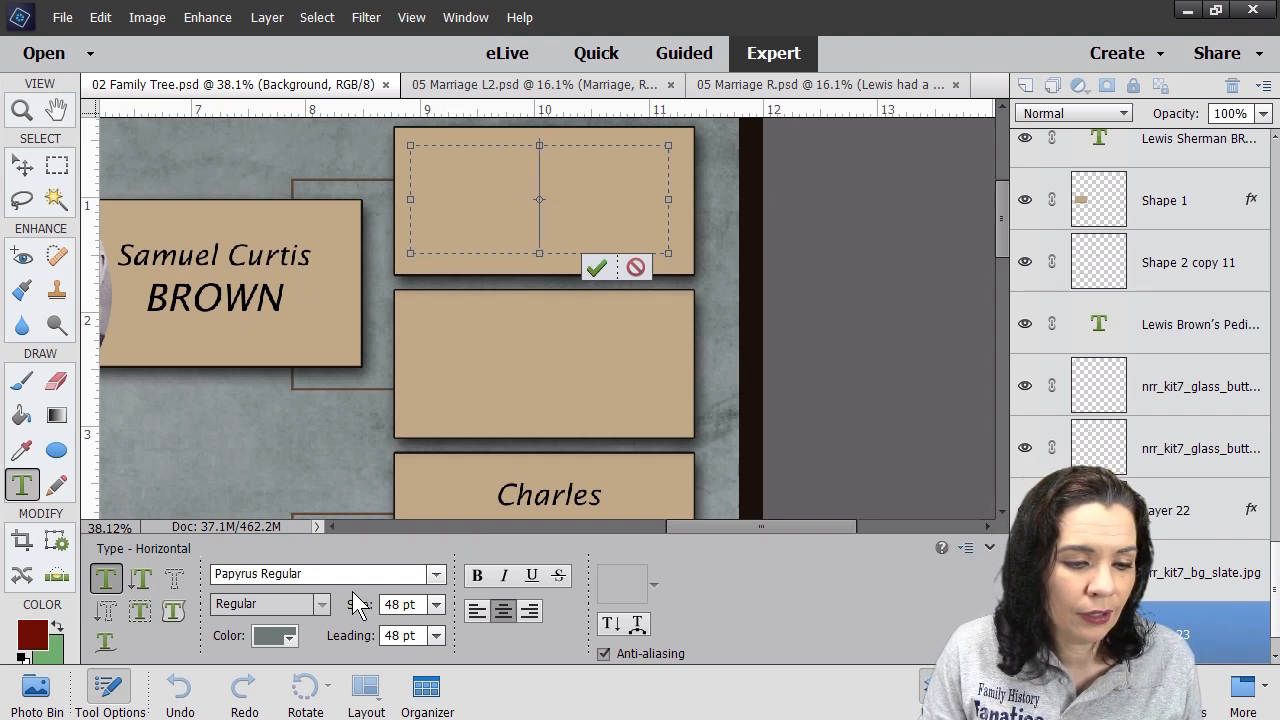
# - Set the text to 12 pt and centred, type the ancestor's name, and commit it
pyautogui.click(436, 604)
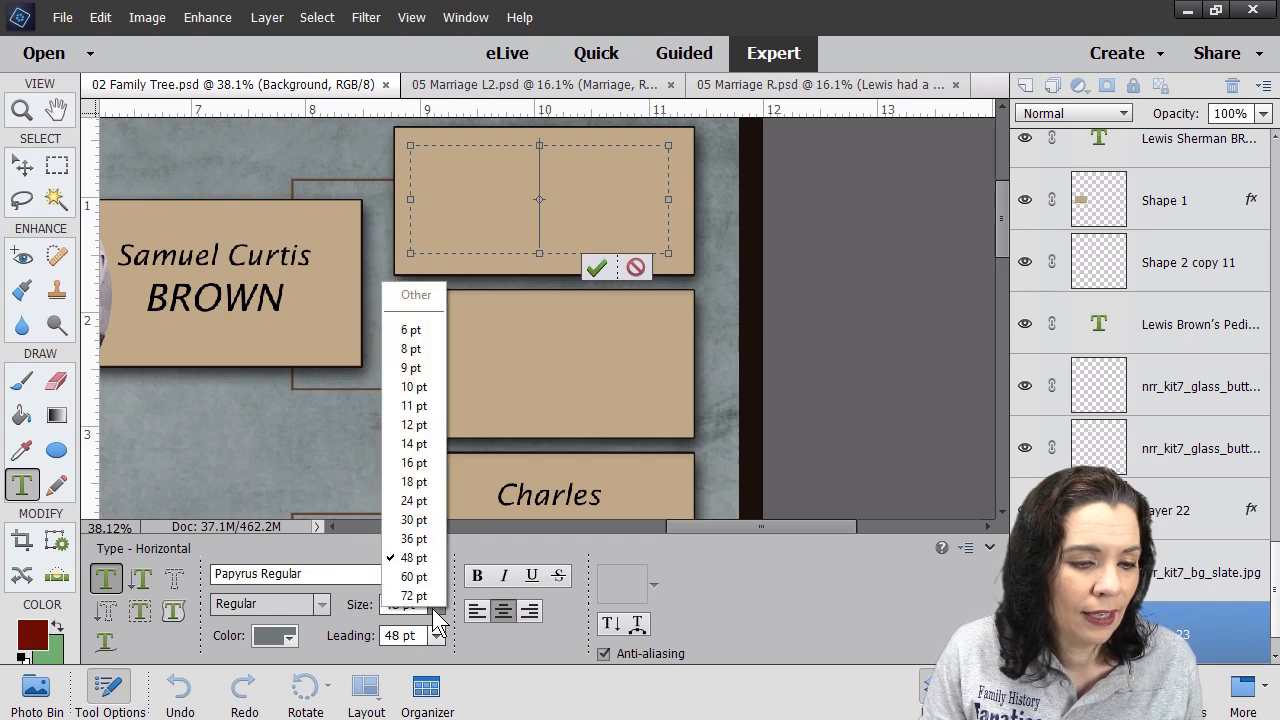
pyautogui.click(427, 443)
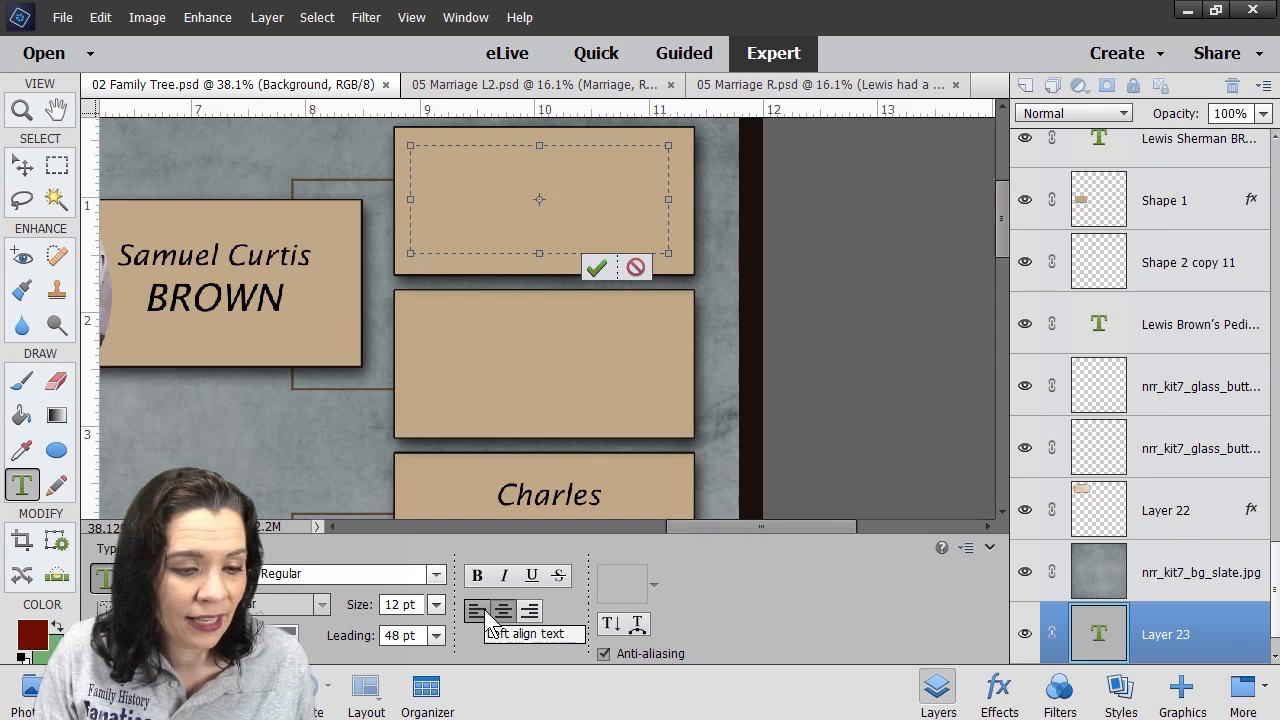
pyautogui.click(481, 622)
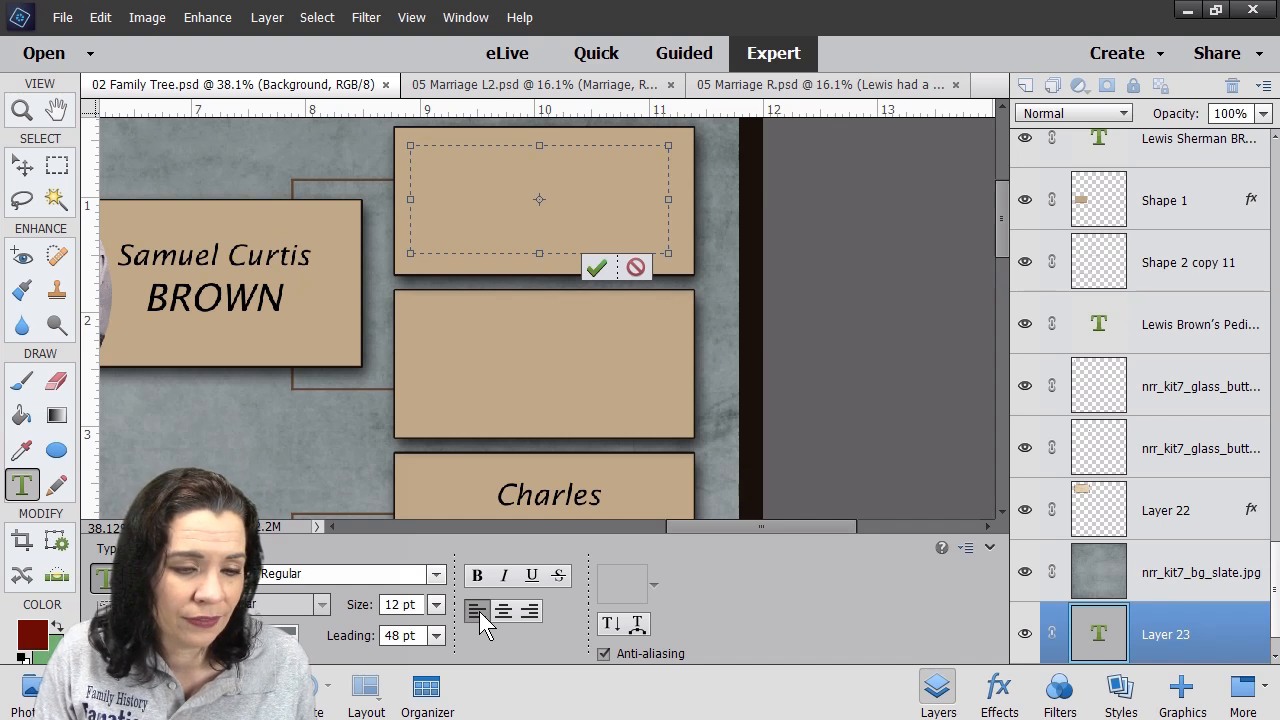
pyautogui.click(505, 612)
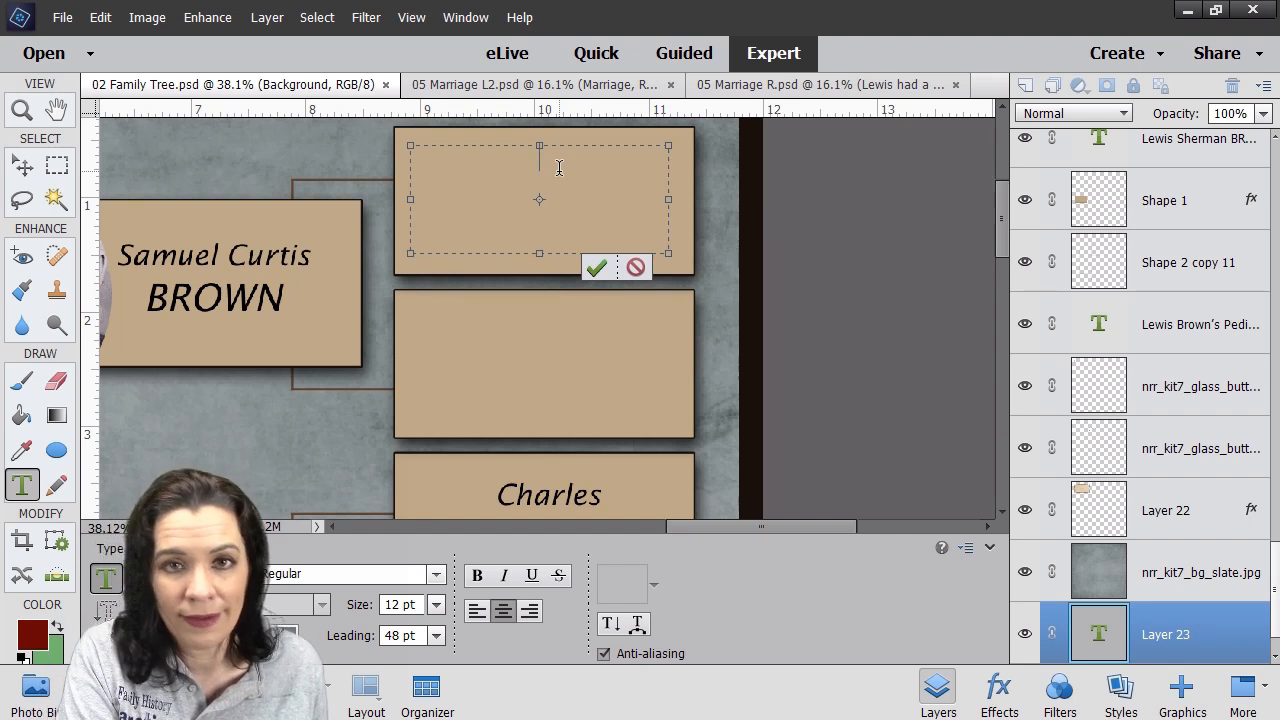
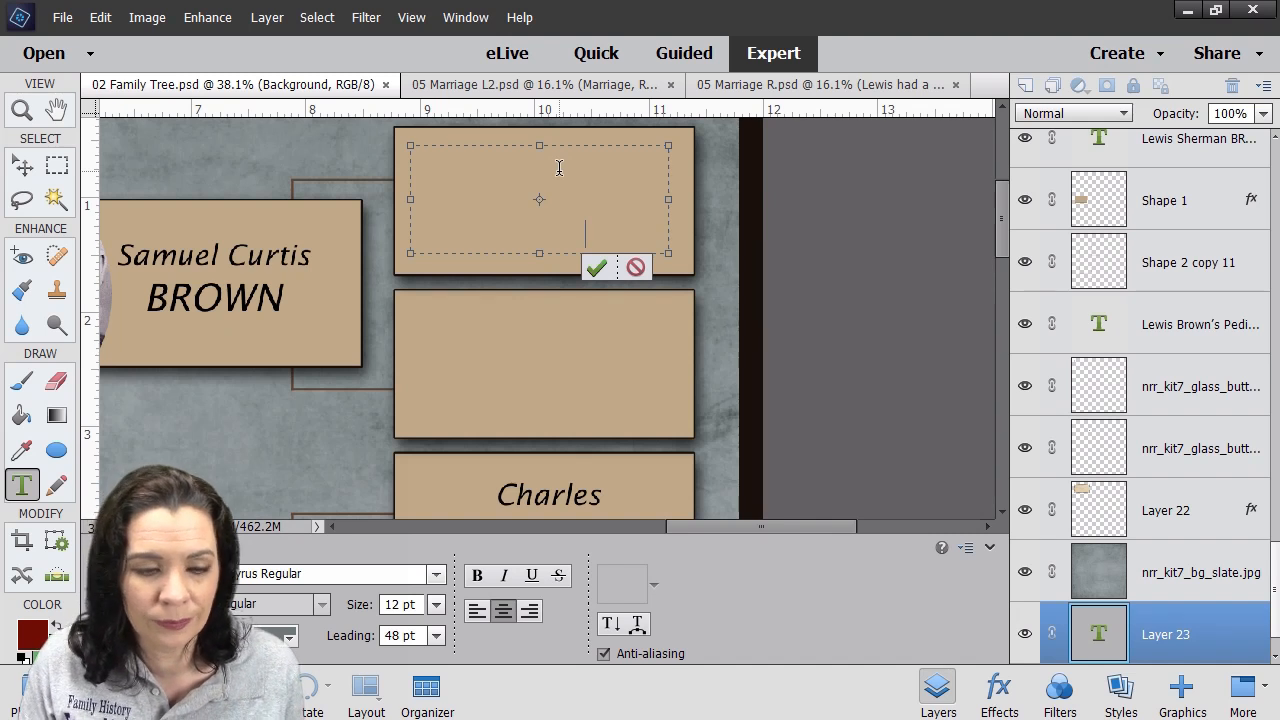
pyautogui.click(599, 267)
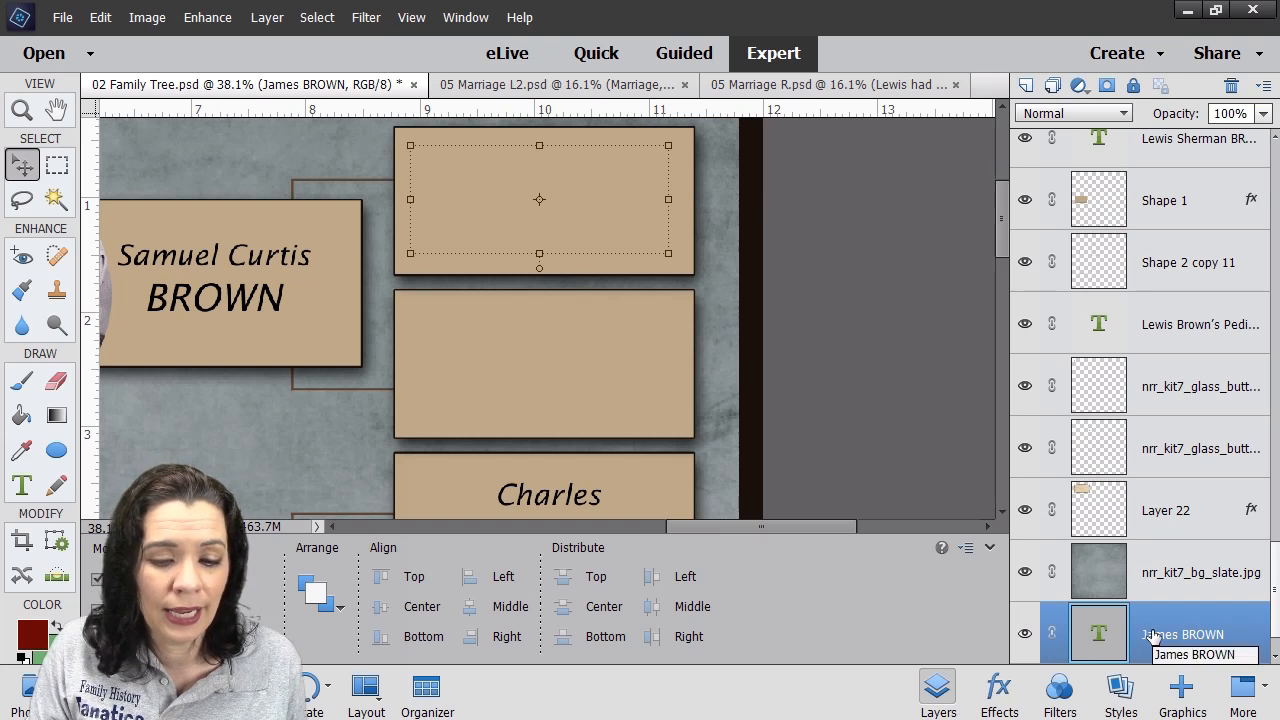
# - Drag the ancestor's name layer up the Layers panel, then delete that layer
pyautogui.moveTo(1155, 628); pyautogui.dragTo(1199, 189)
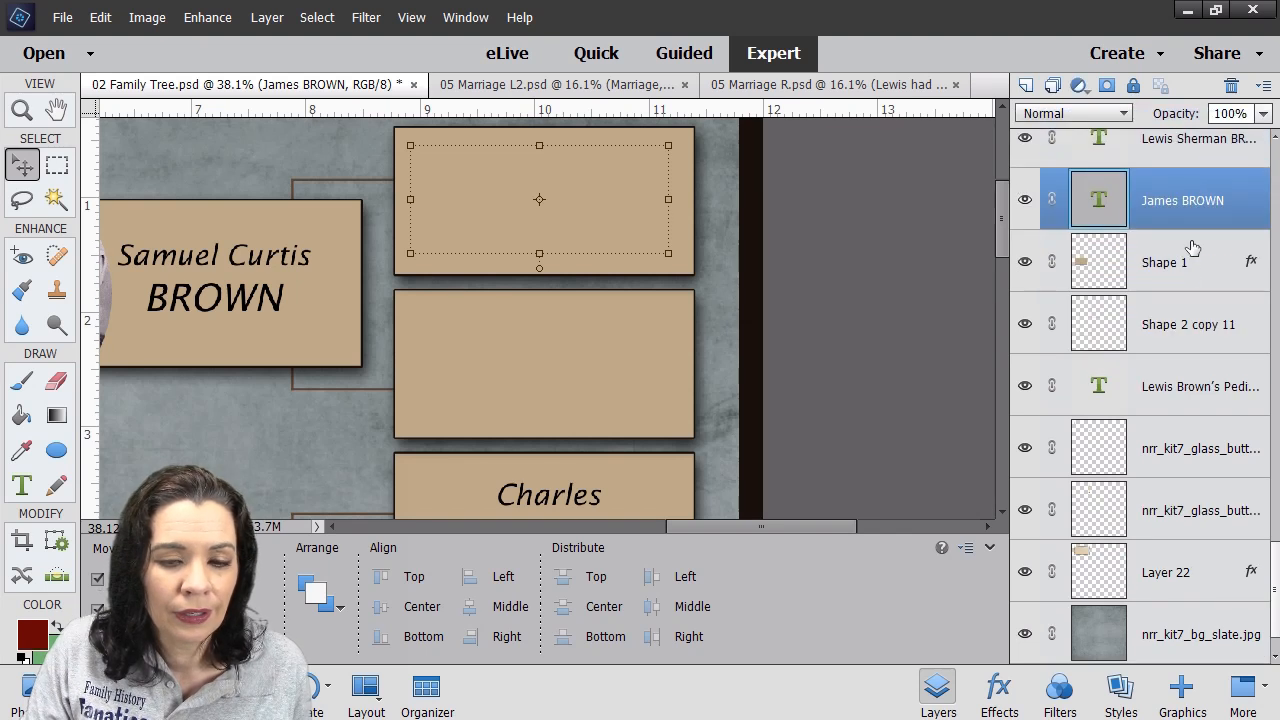
pyautogui.scroll(2, 1190, 250)
pyautogui.moveTo(1151, 323); pyautogui.dragTo(1148, 142)
pyautogui.scroll(2, 1168, 360)
pyautogui.moveTo(1159, 325); pyautogui.dragTo(1158, 162)
pyautogui.scroll(4, 1205, 408)
pyautogui.moveTo(1166, 450); pyautogui.dragTo(1152, 178)
pyautogui.scroll(2, 1166, 290)
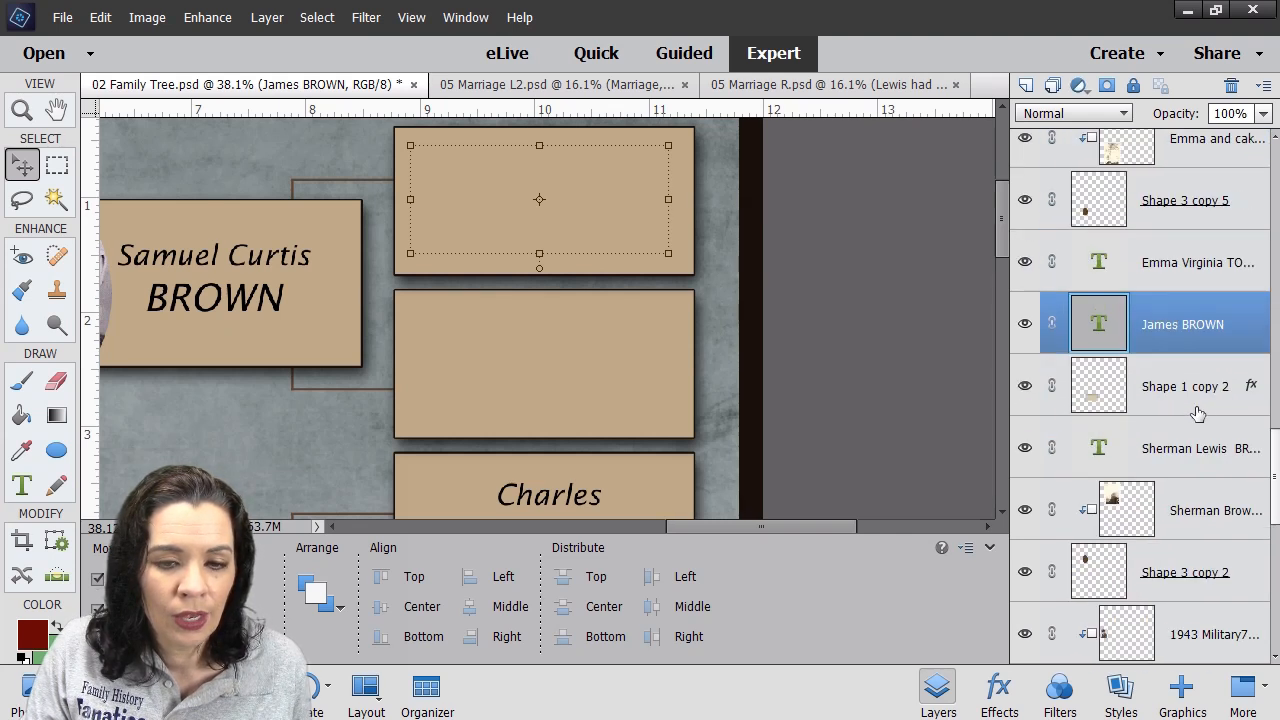
pyautogui.moveTo(1162, 320); pyautogui.dragTo(1160, 172)
pyautogui.scroll(2, 1210, 380)
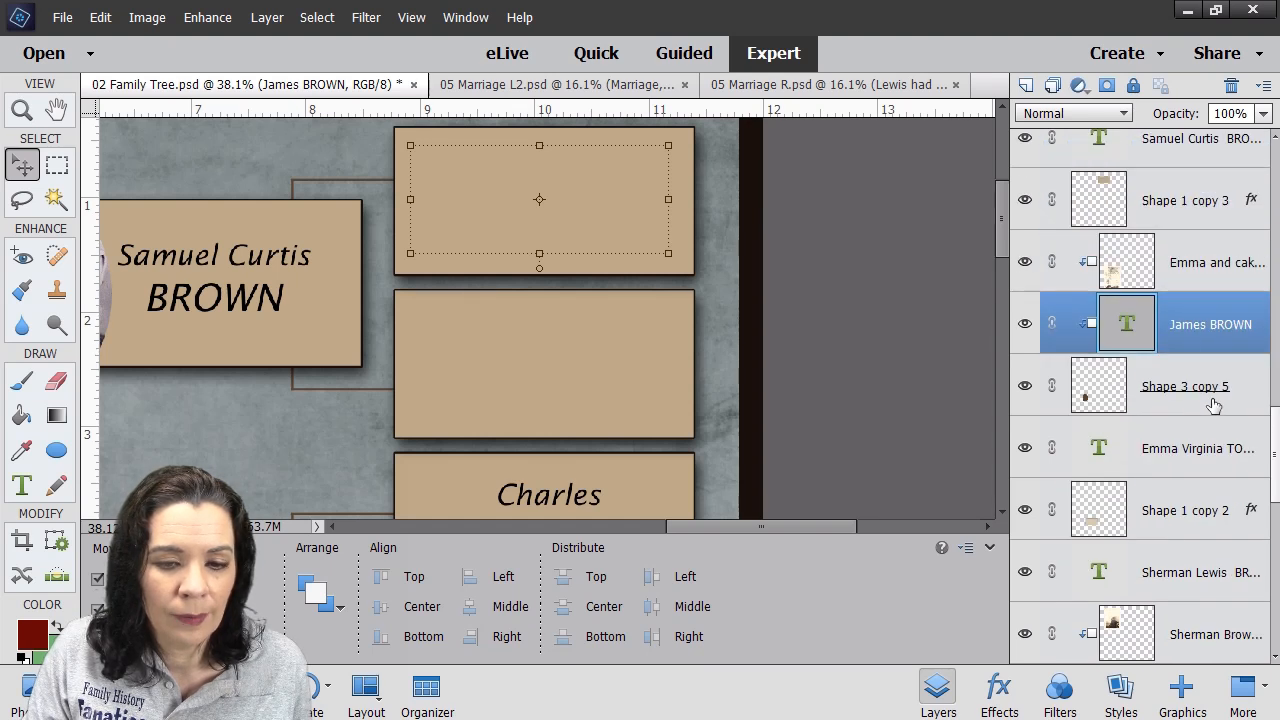
pyautogui.moveTo(1171, 315); pyautogui.dragTo(1150, 148)
pyautogui.scroll(2, 1180, 340)
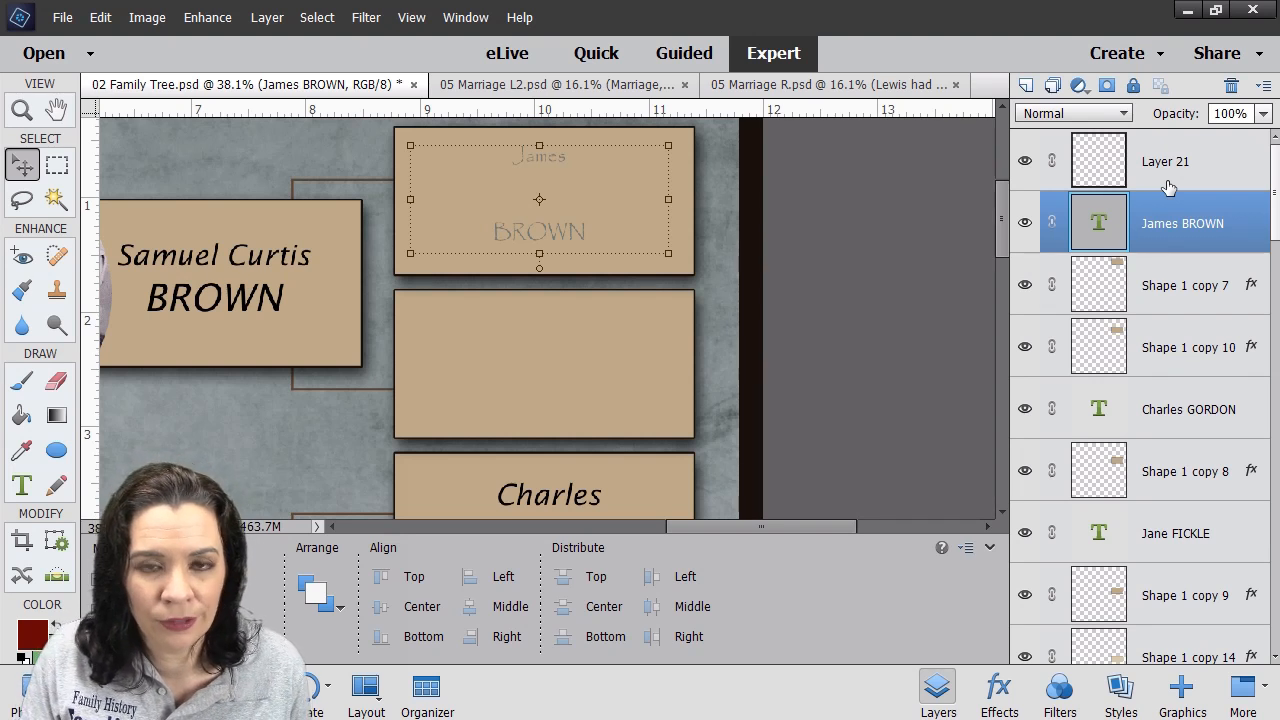
pyautogui.click(1231, 86)
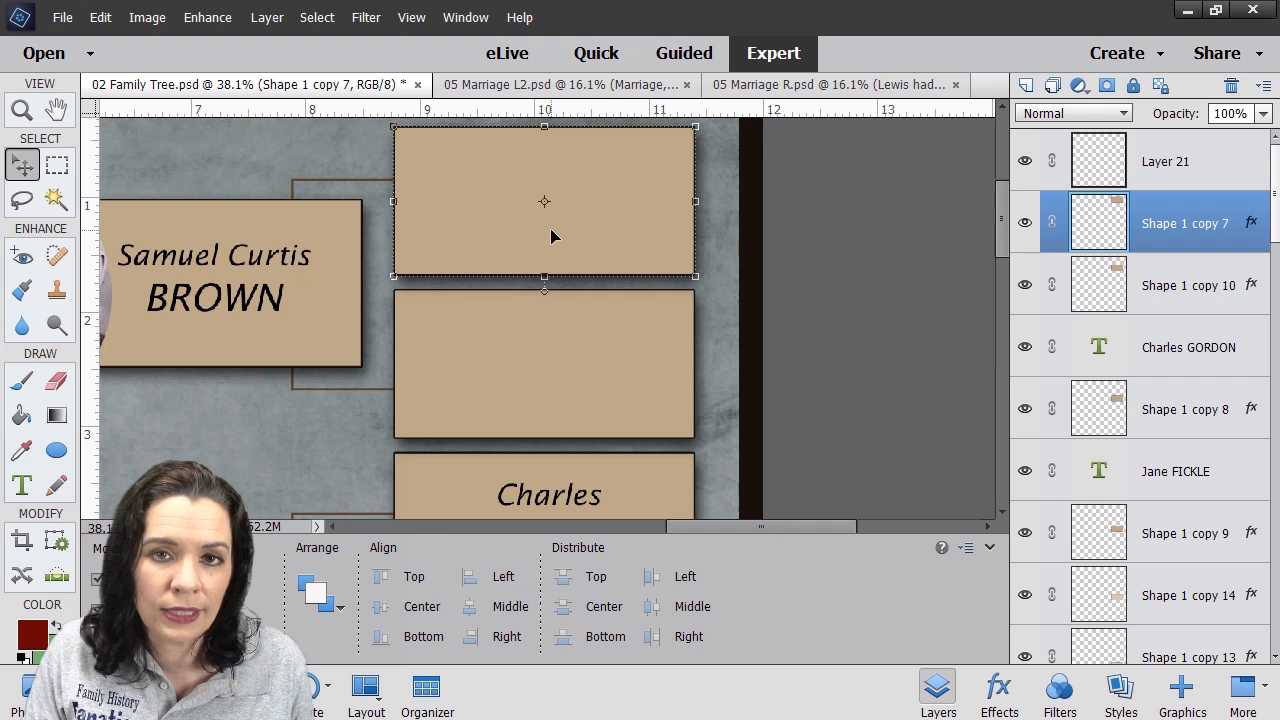
# - Type the ancestor's first name and surname on two lines in a new text box in the top box
pyautogui.click(22, 485)
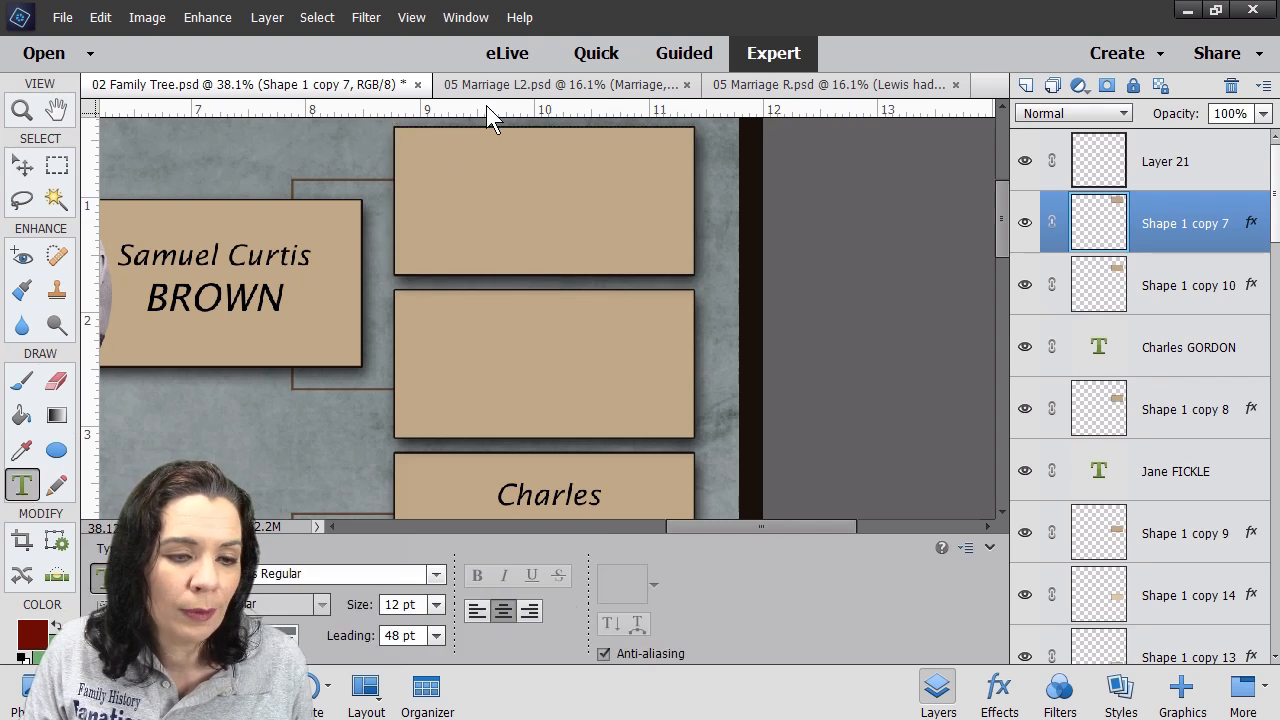
pyautogui.moveTo(428, 146); pyautogui.dragTo(668, 254)
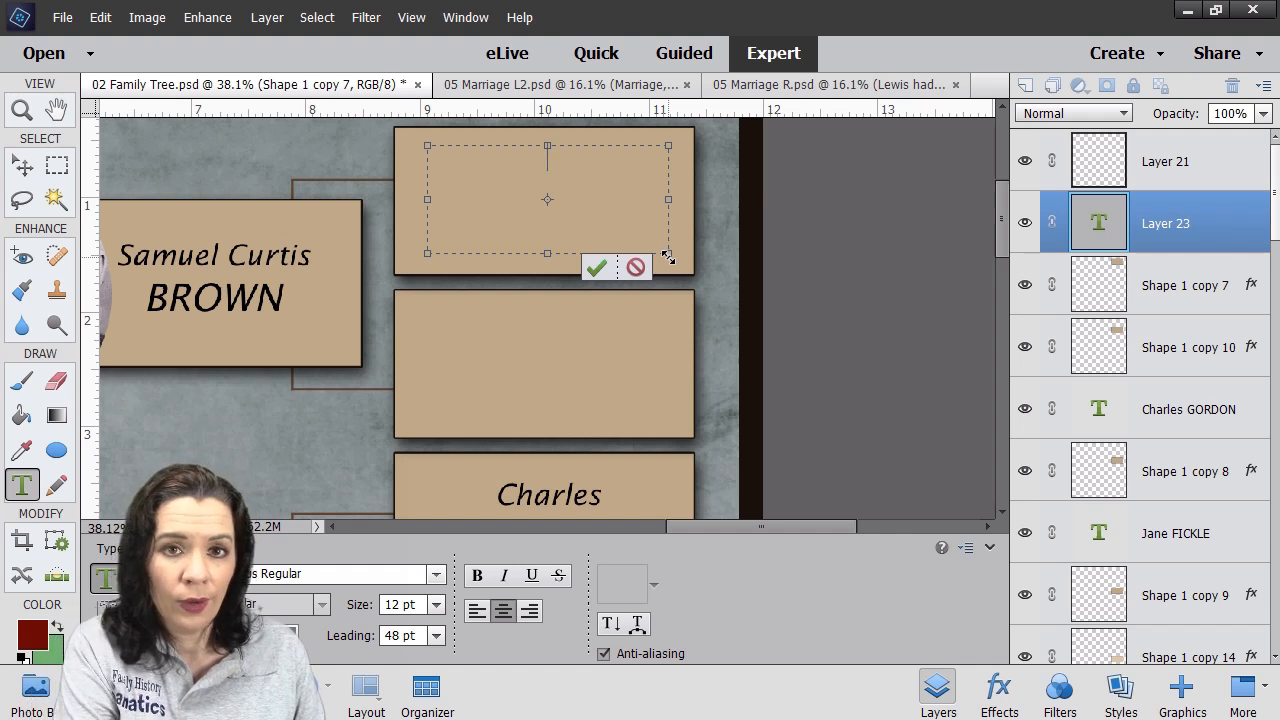
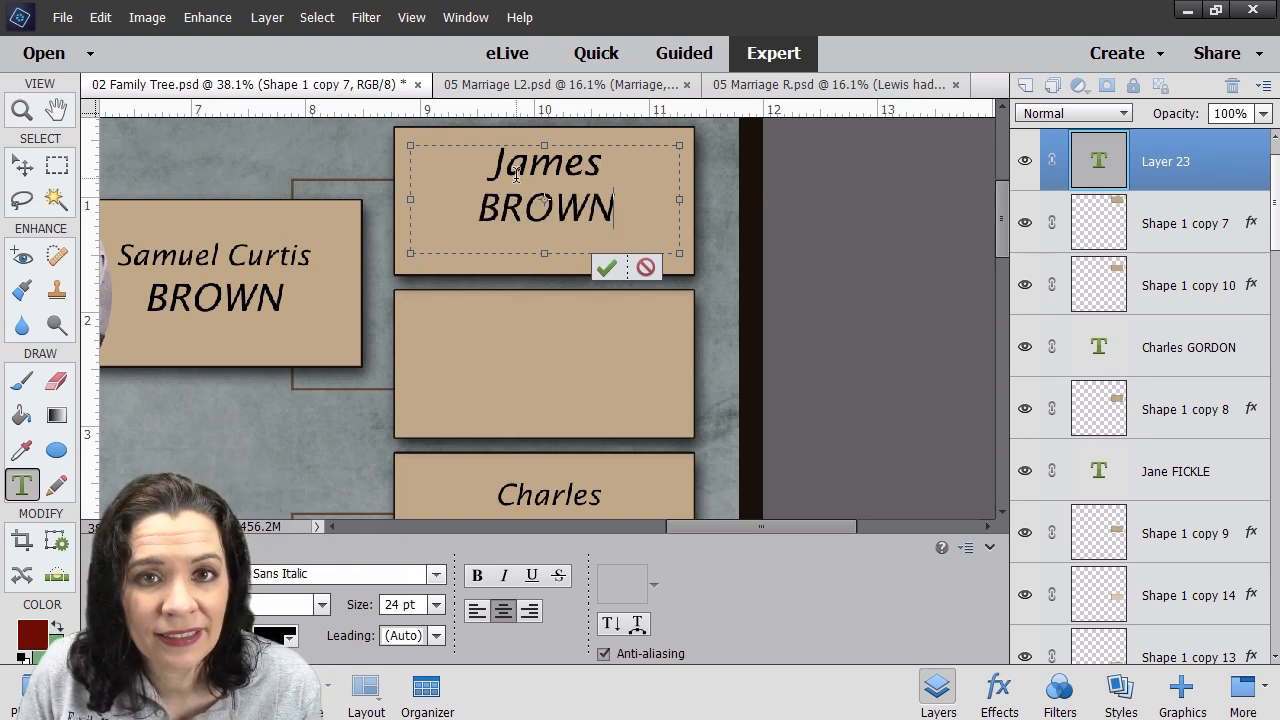
pyautogui.click(606, 268)
pyautogui.press('v')
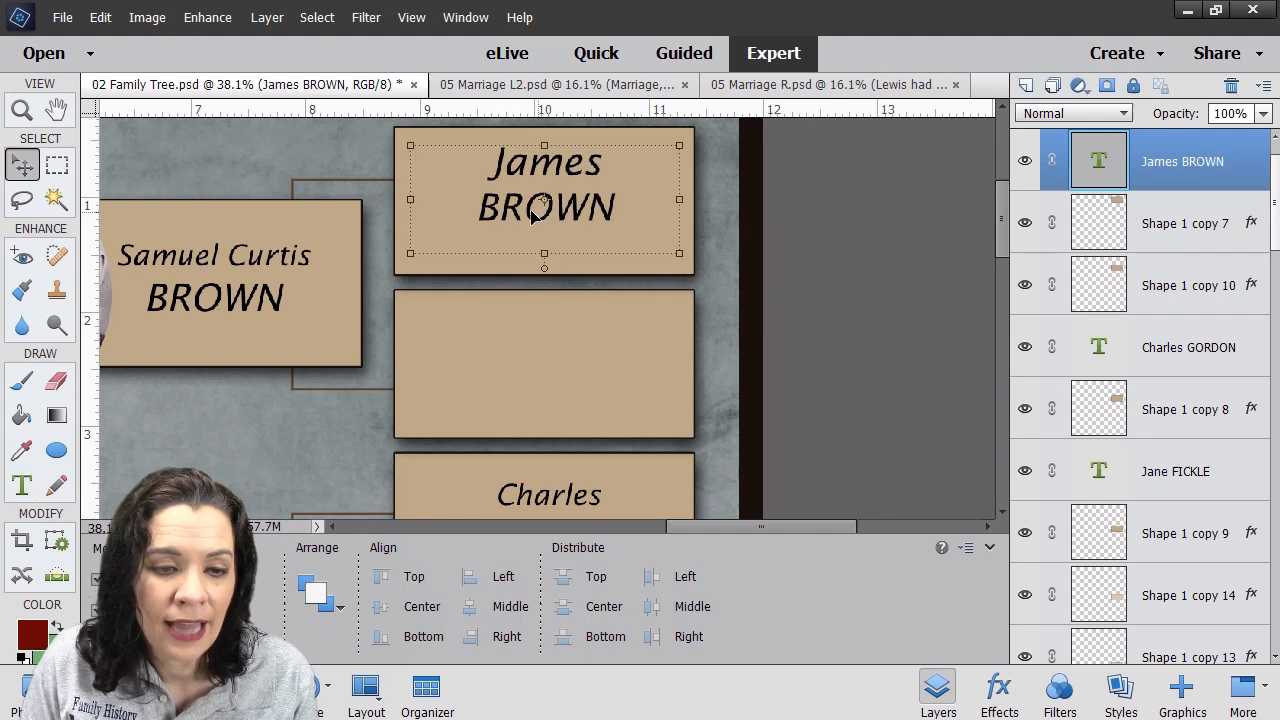
# - Shrink the first name to 18 pt above the surname, then fit the whole chart in view
pyautogui.moveTo(533, 200); pyautogui.dragTo(558, 213)
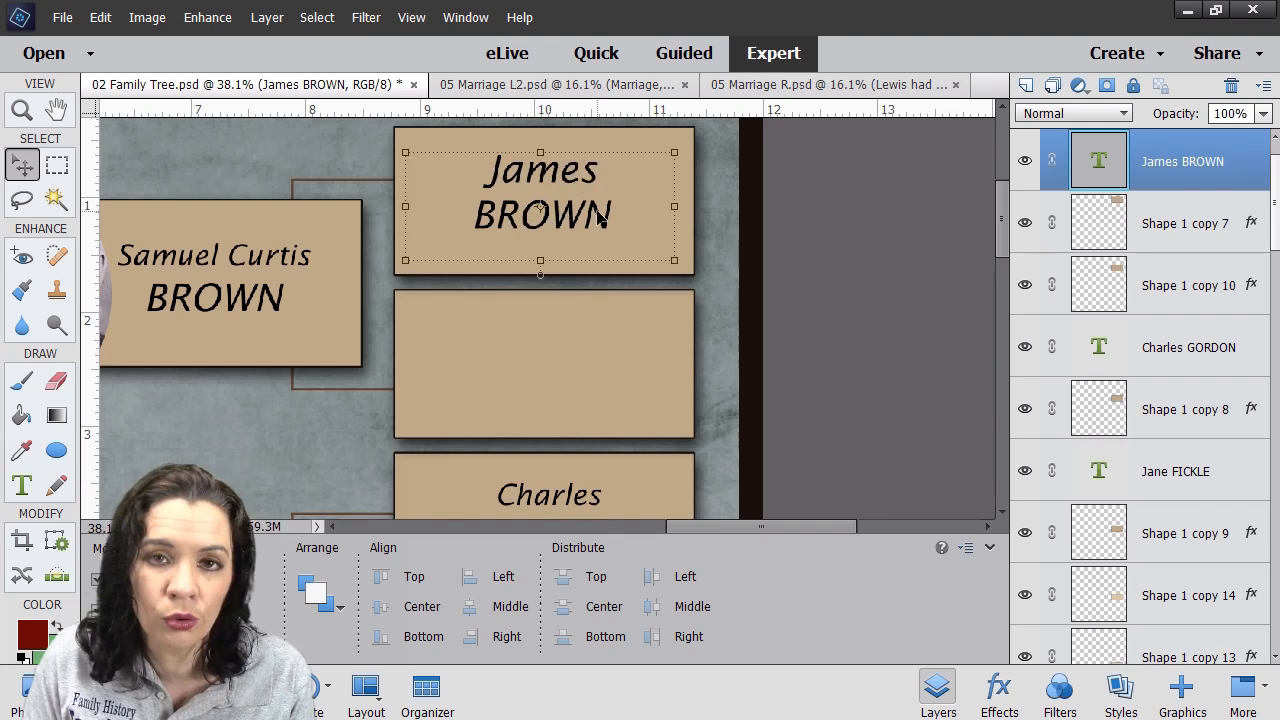
pyautogui.doubleClick(545, 178)
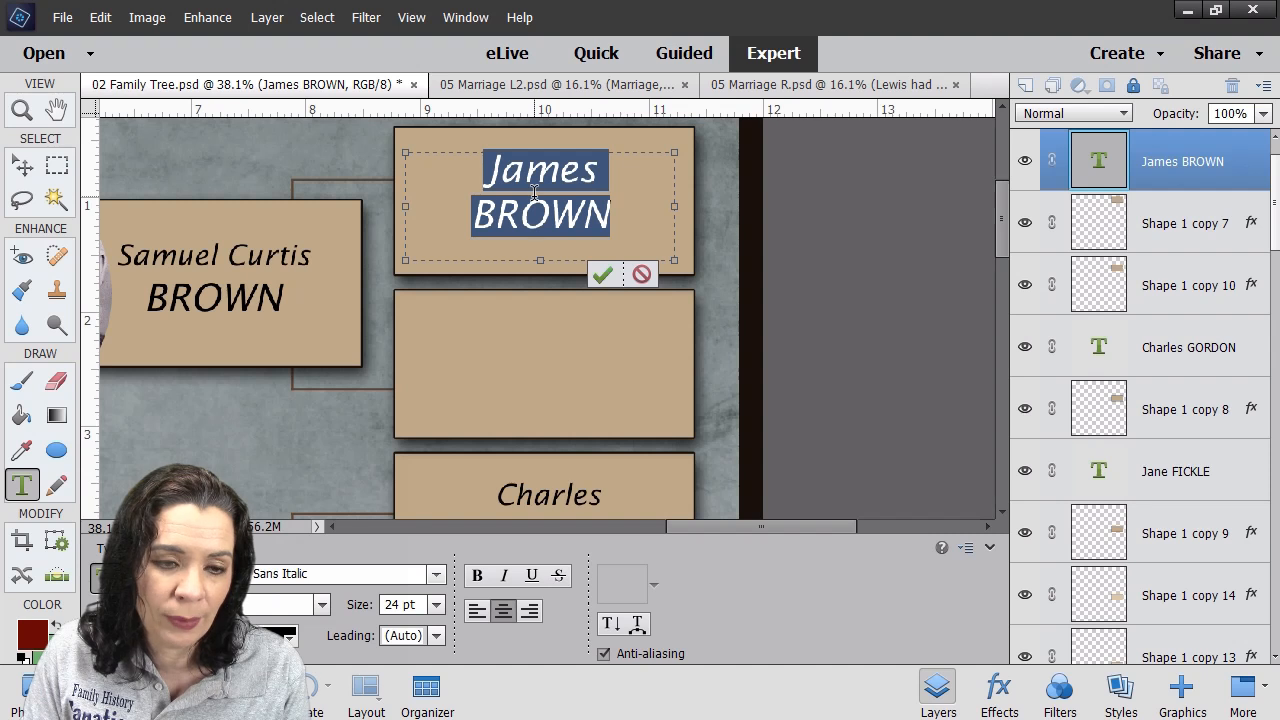
pyautogui.click(543, 180)
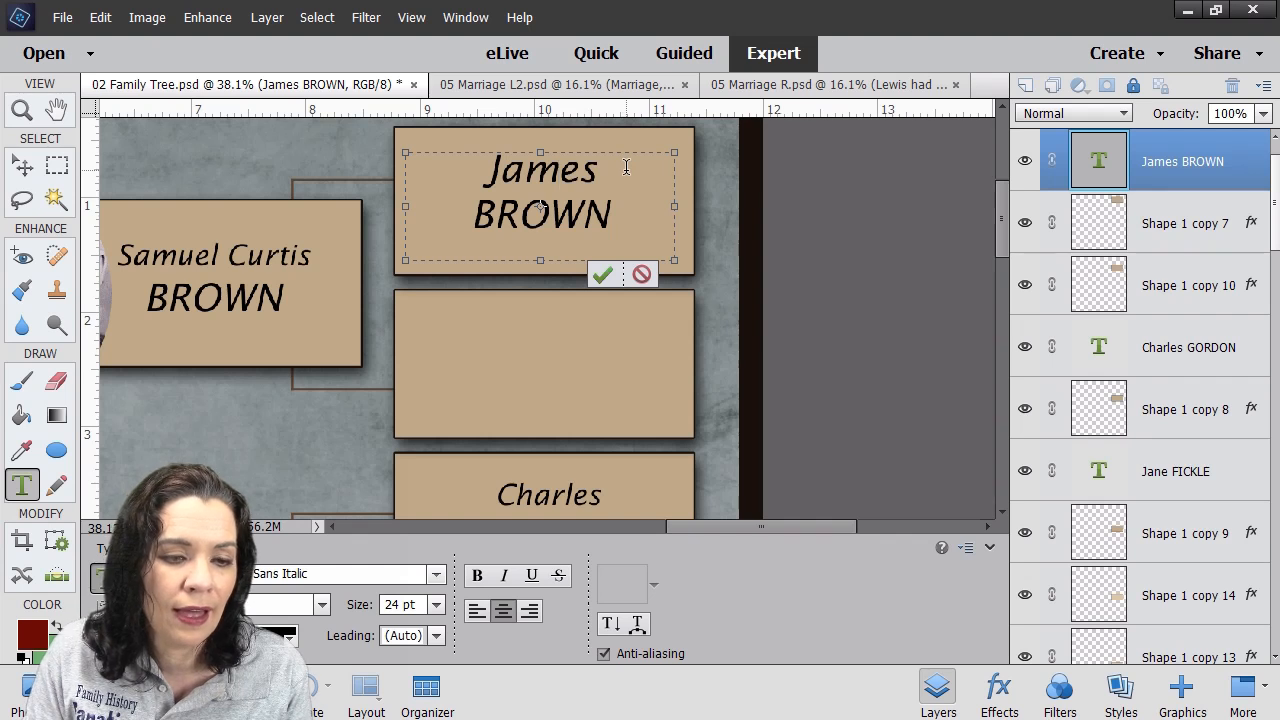
pyautogui.moveTo(622, 165); pyautogui.dragTo(471, 167)
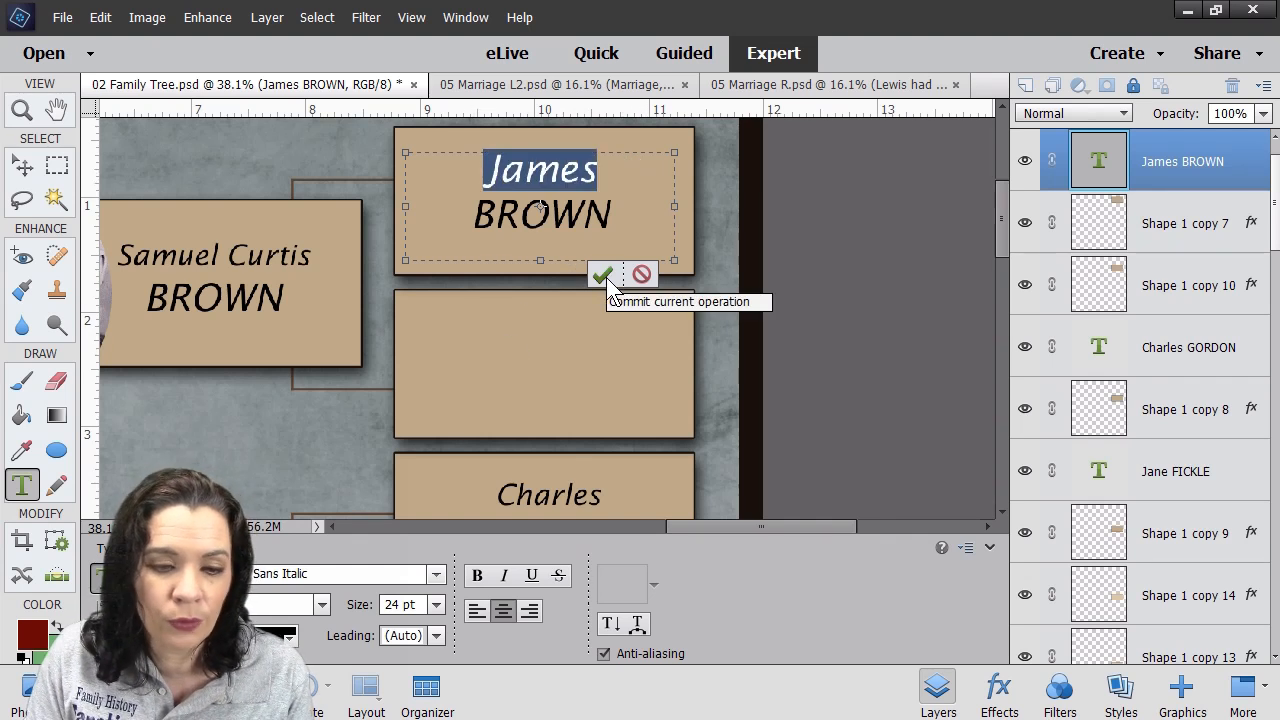
pyautogui.click(436, 605)
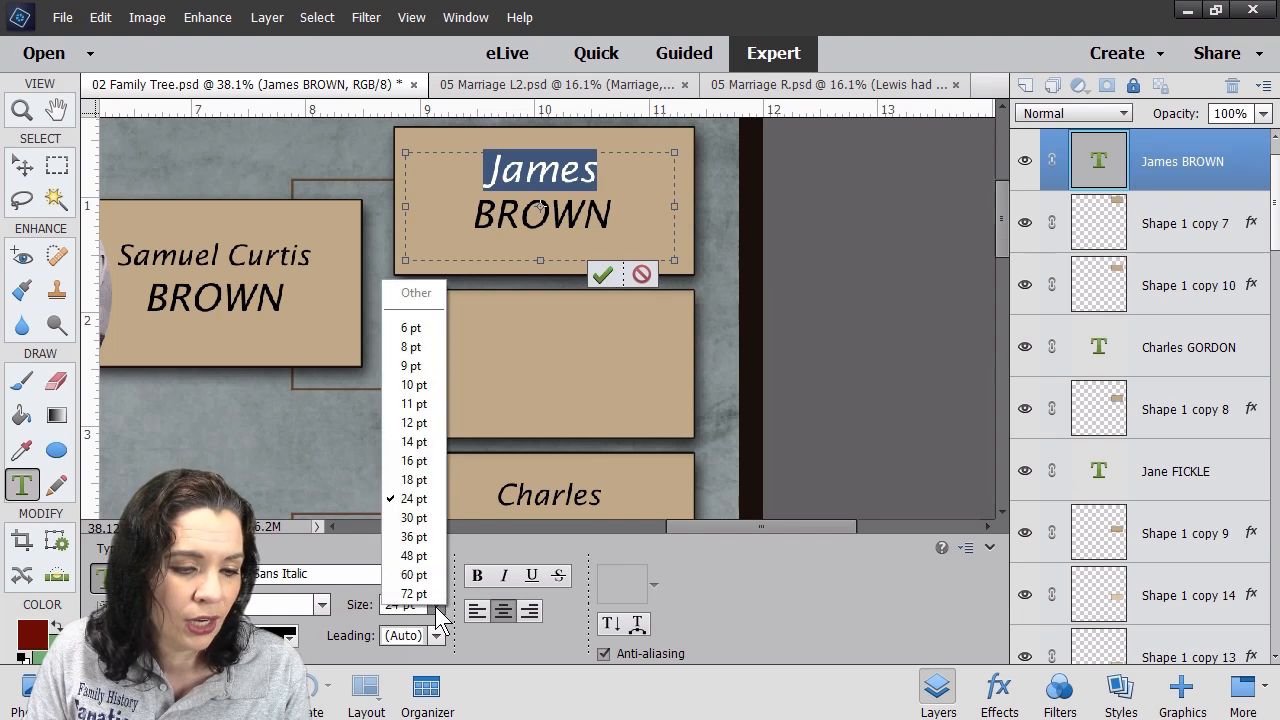
pyautogui.click(428, 486)
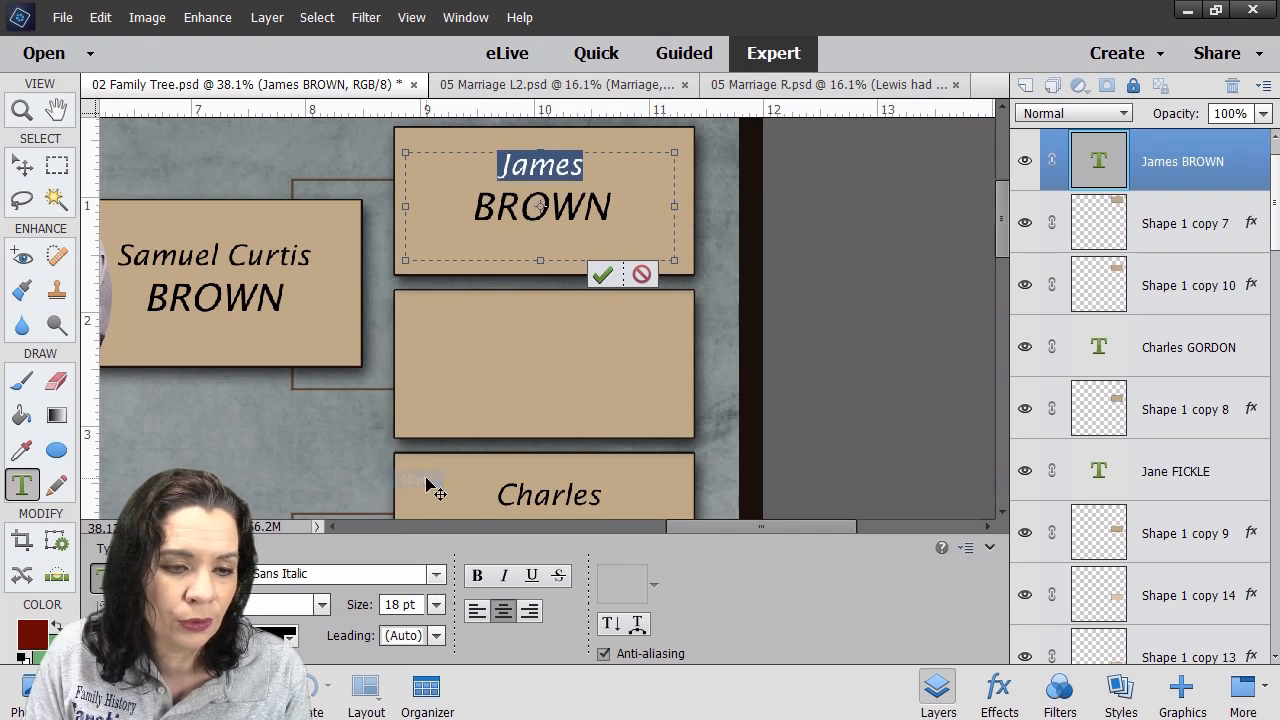
pyautogui.click(601, 273)
pyautogui.press('v')
pyautogui.click(775, 290)
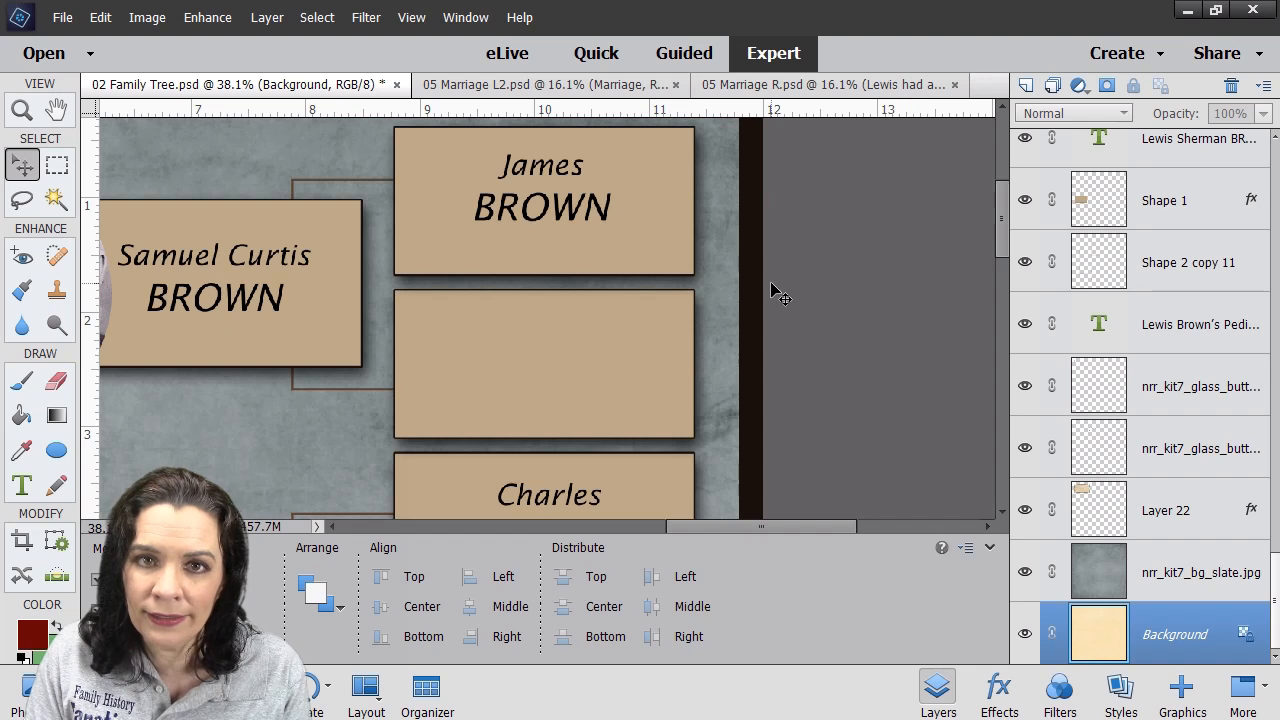
pyautogui.hotkey('ctrl', '0')
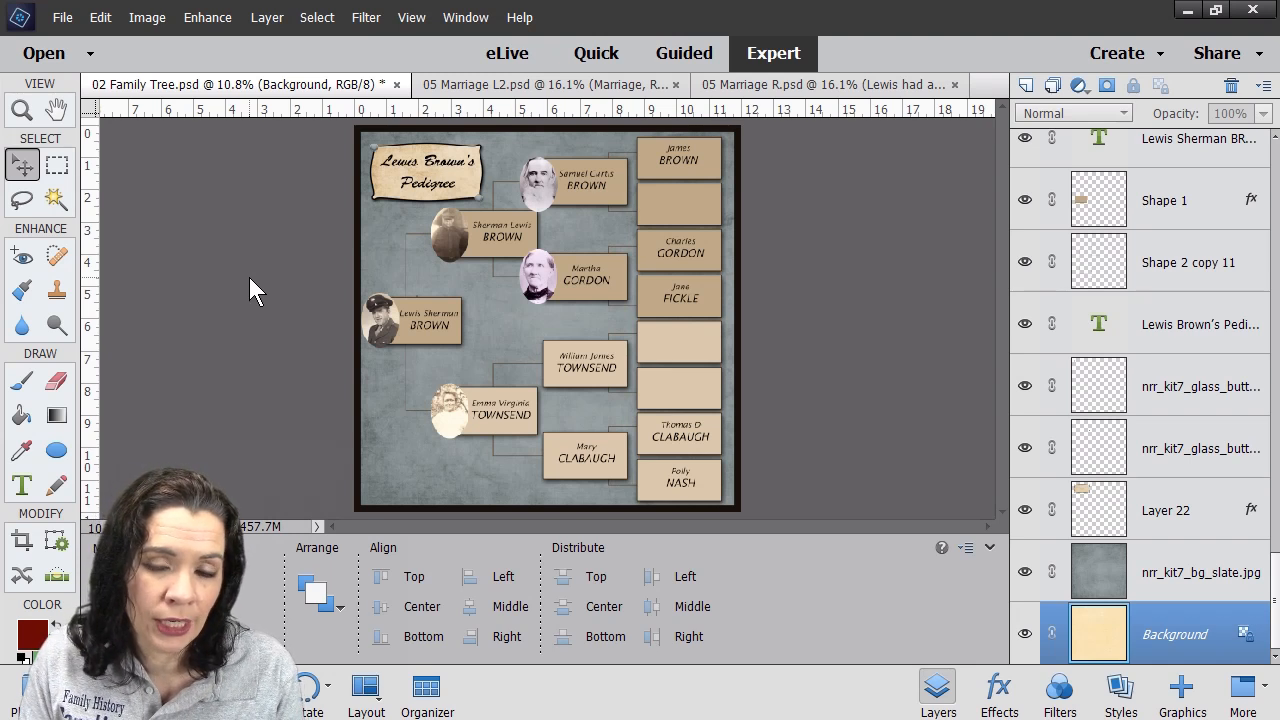
# - Close the 02 Family Tree.psd document
pyautogui.click(396, 84)
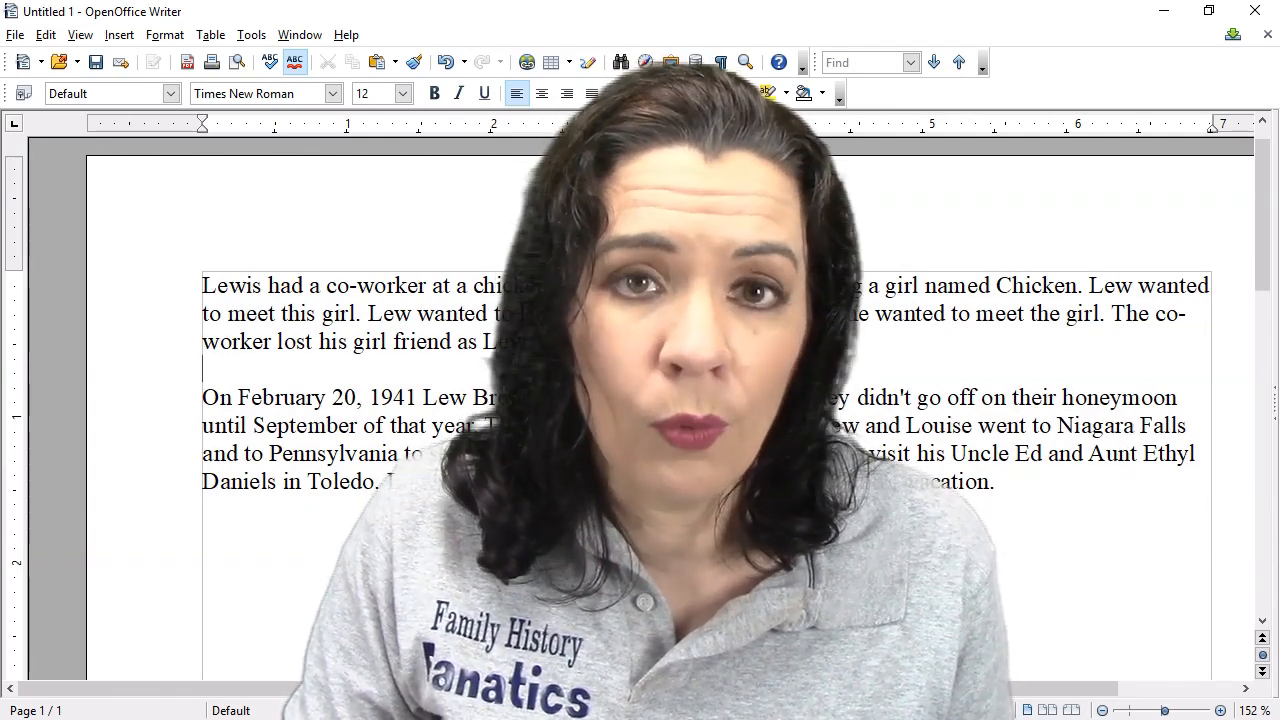
# - Drag-select both paragraphs of the 1941 elopement story in Writer
pyautogui.moveTo(1055, 510); pyautogui.dragTo(163, 277)
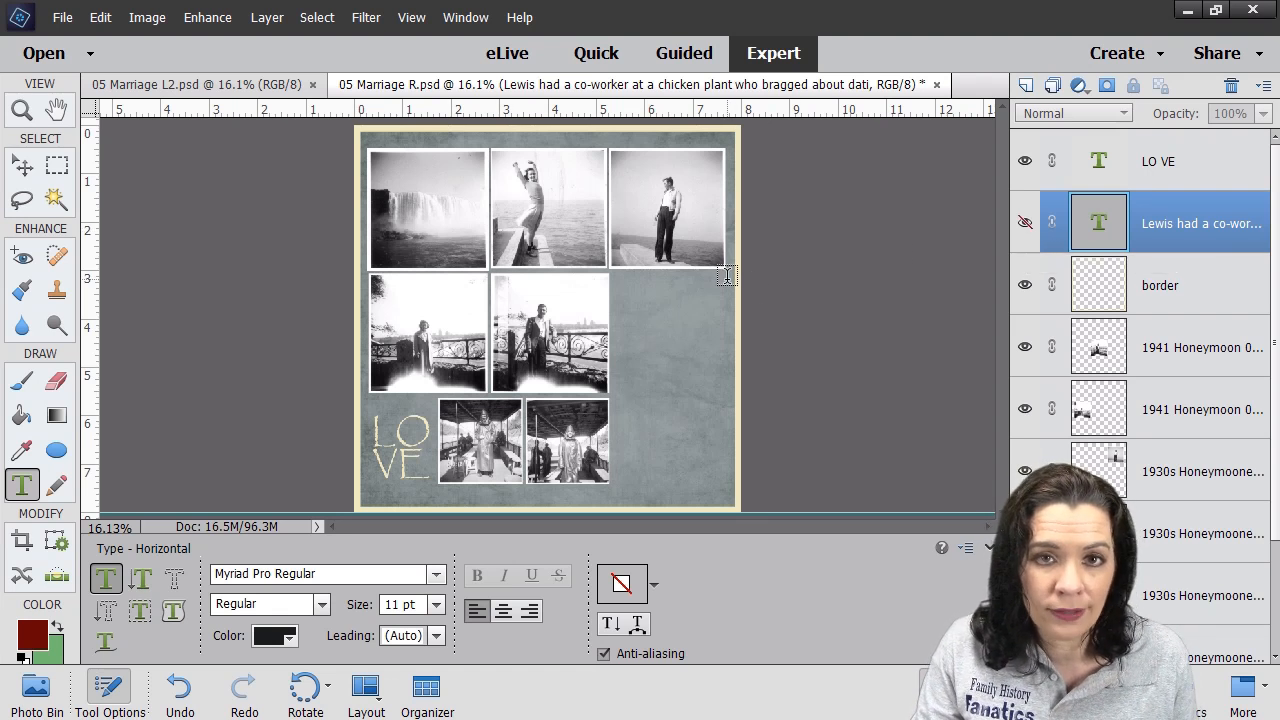
# - Paste the story into a new text box beside the middle photos, then undo it
pyautogui.moveTo(609, 285); pyautogui.dragTo(726, 480)
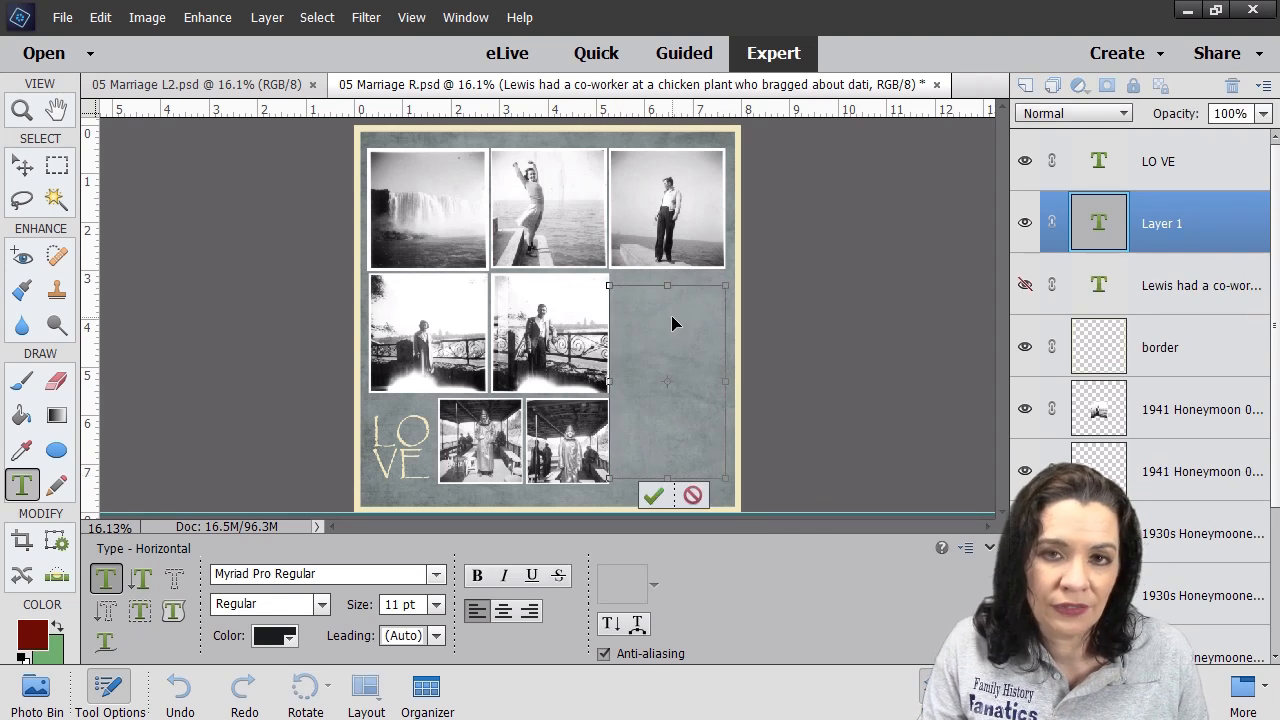
pyautogui.hotkey('ctrl', 'v')
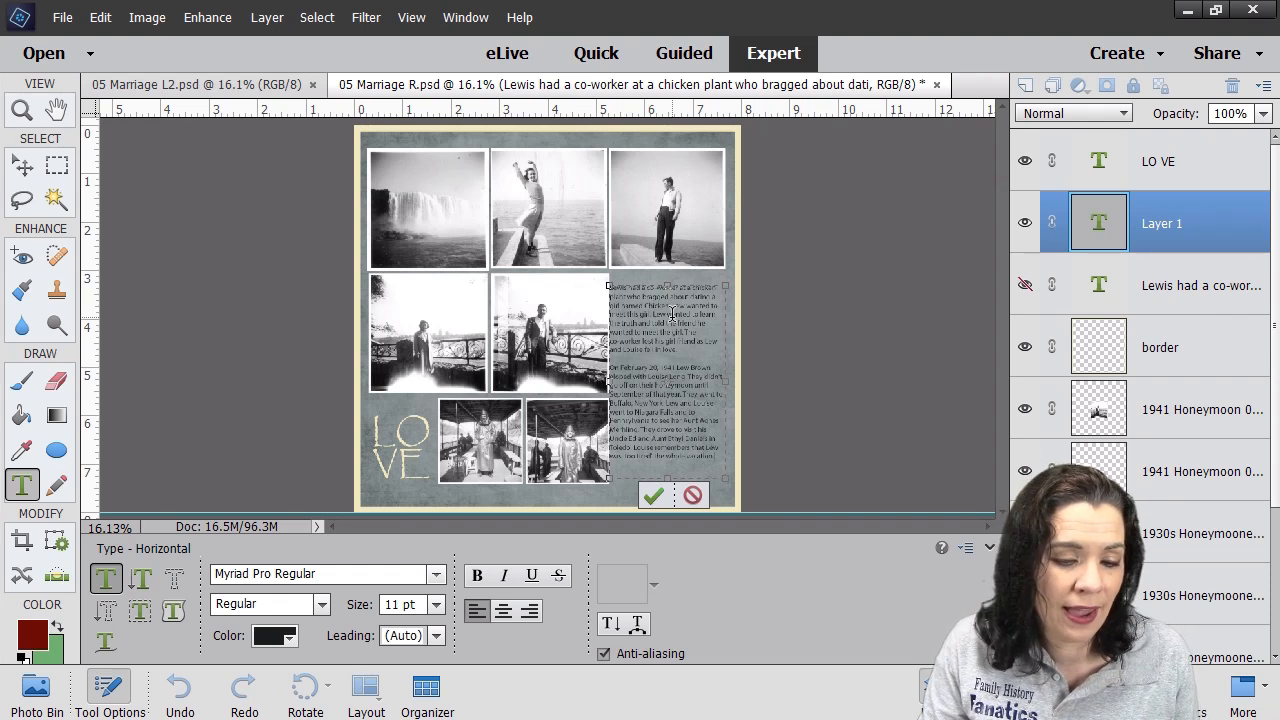
pyautogui.click(652, 497)
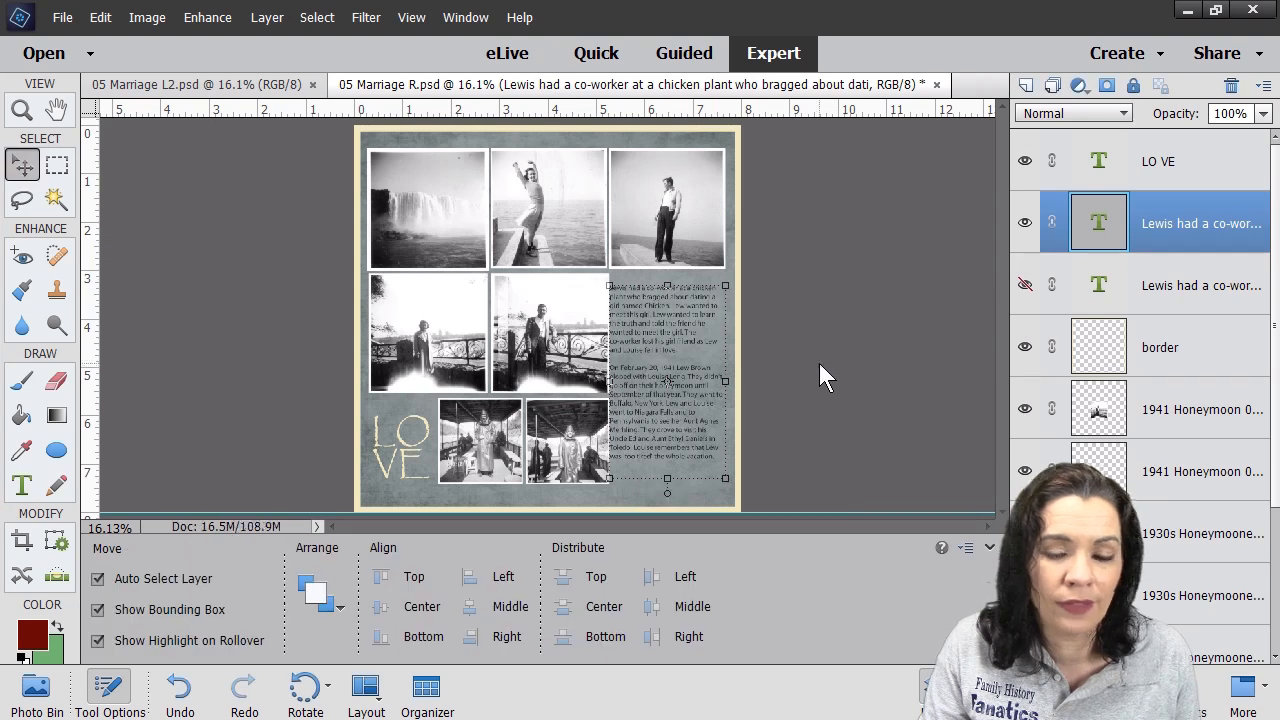
pyautogui.hotkey('ctrl', 'z')
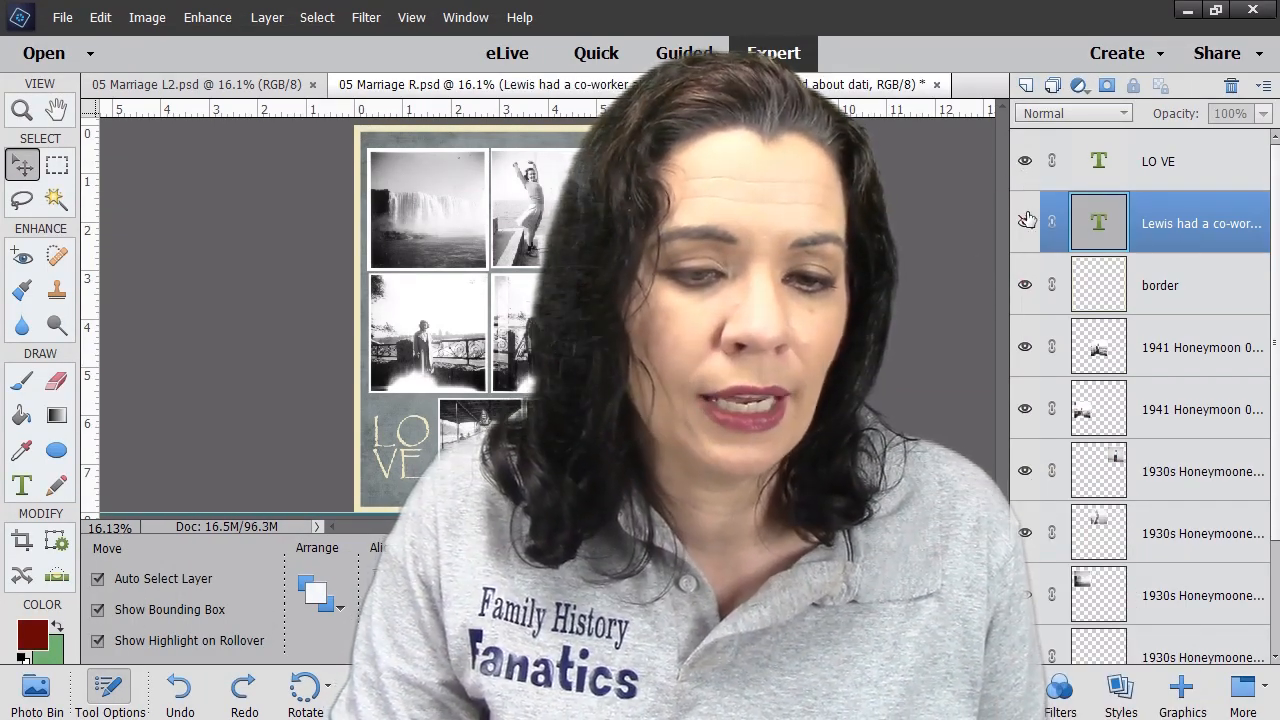
# - Make the hidden story text layer visible and select all of its text
pyautogui.click(1025, 222)
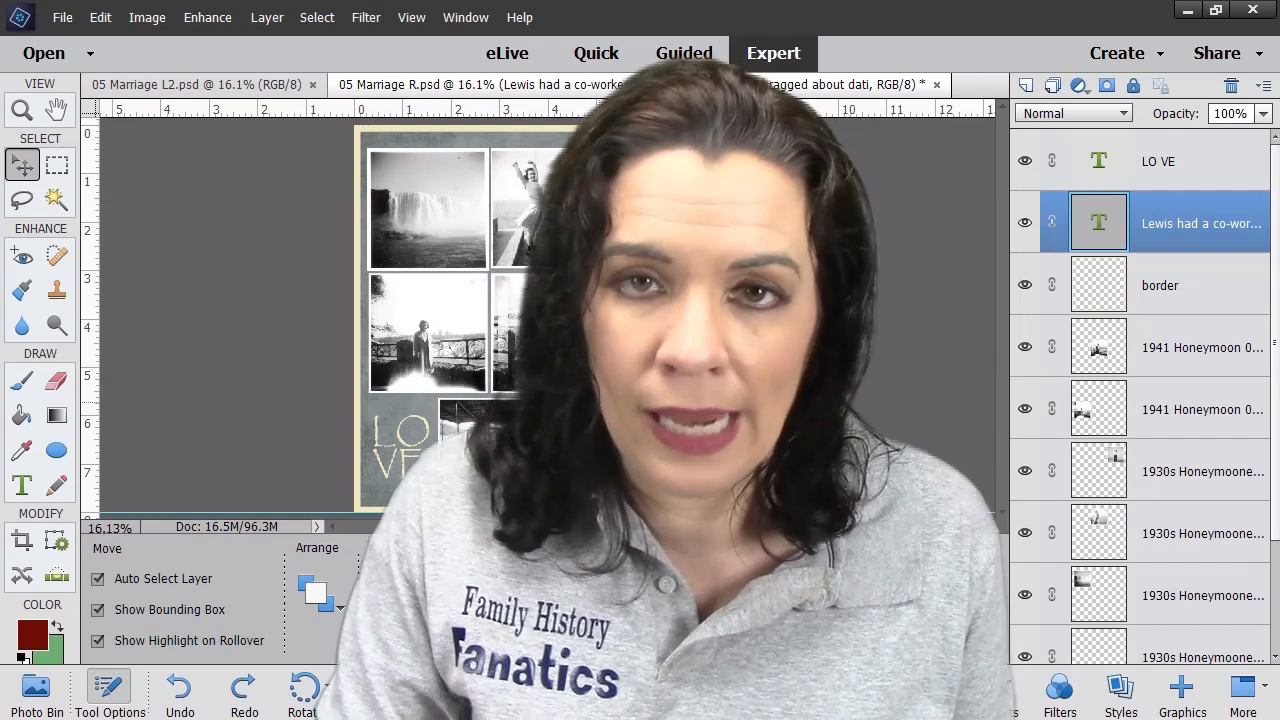
pyautogui.press('t')
pyautogui.click(640, 354)
pyautogui.hotkey('ctrl', 'a')
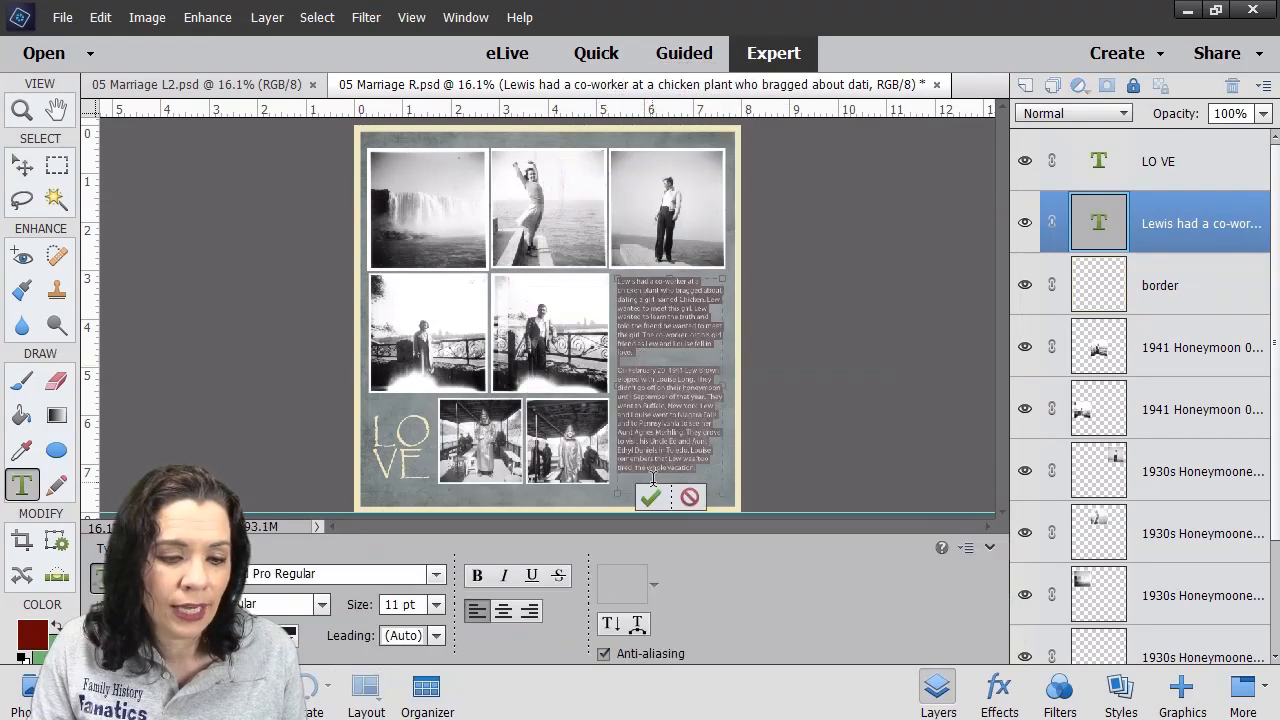
# - Commit the story text and zoom in on it for reading
pyautogui.click(727, 381)
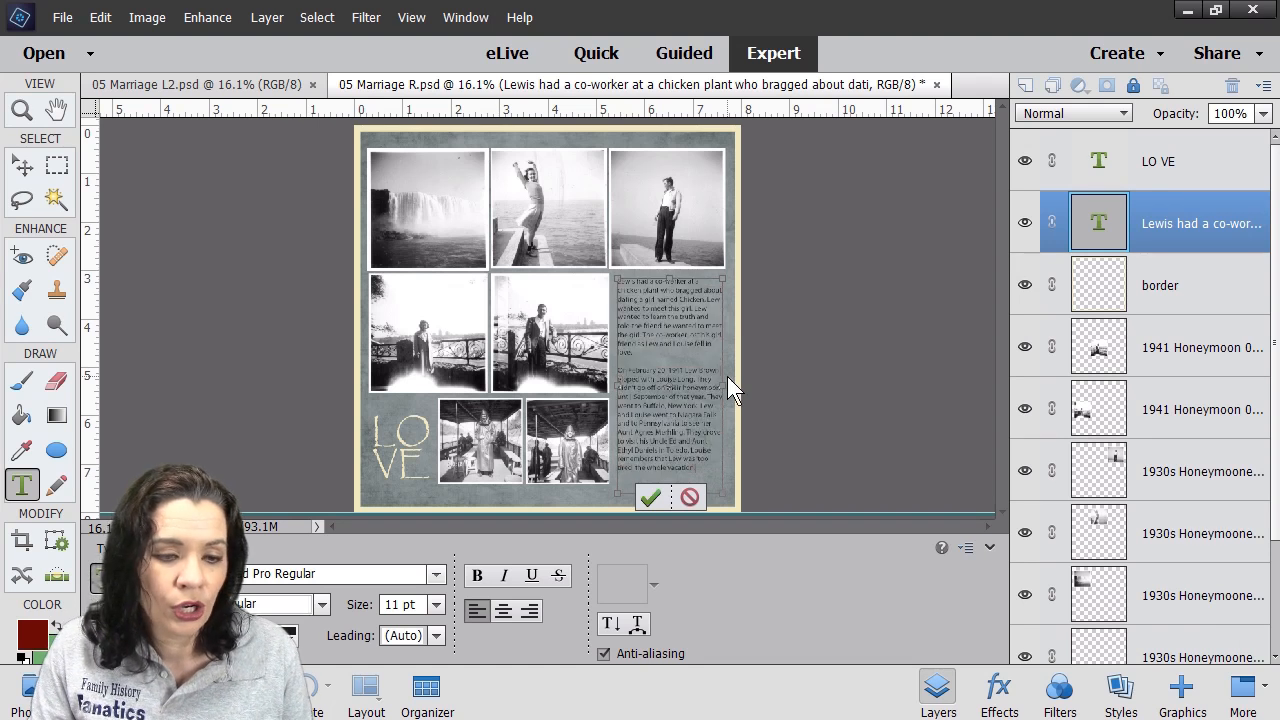
pyautogui.click(649, 500)
pyautogui.click(809, 429)
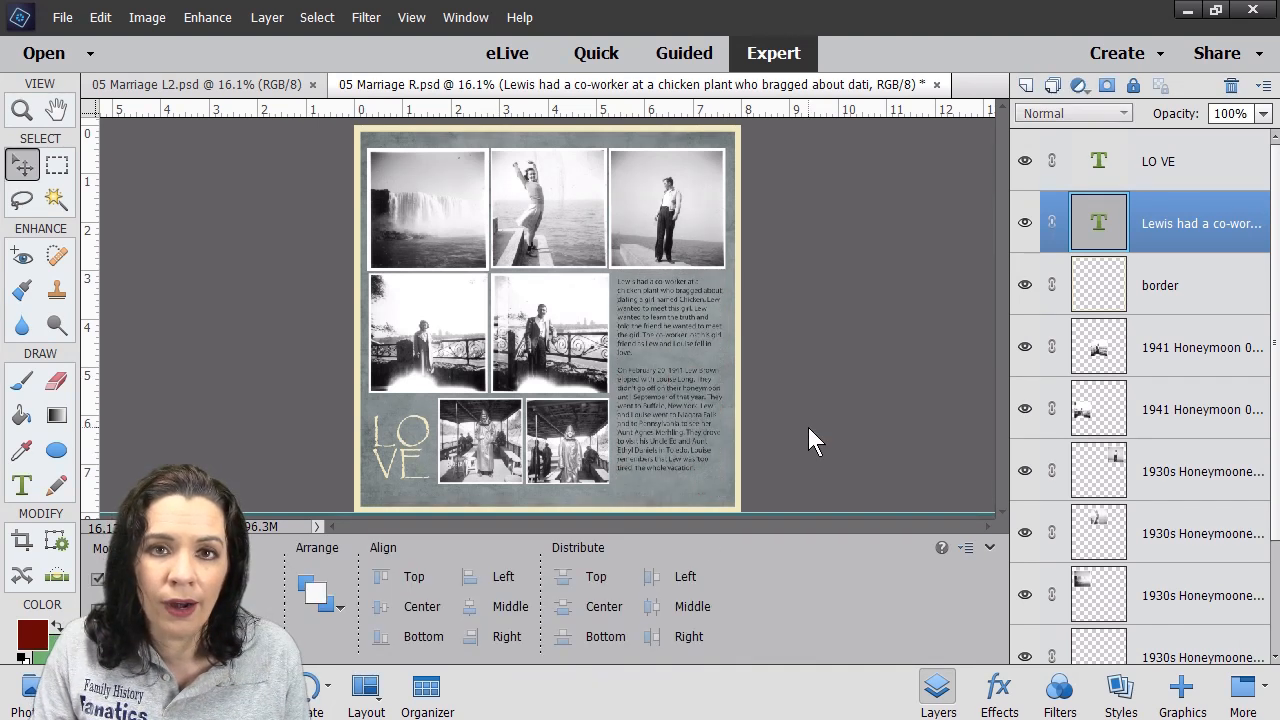
pyautogui.click(21, 110)
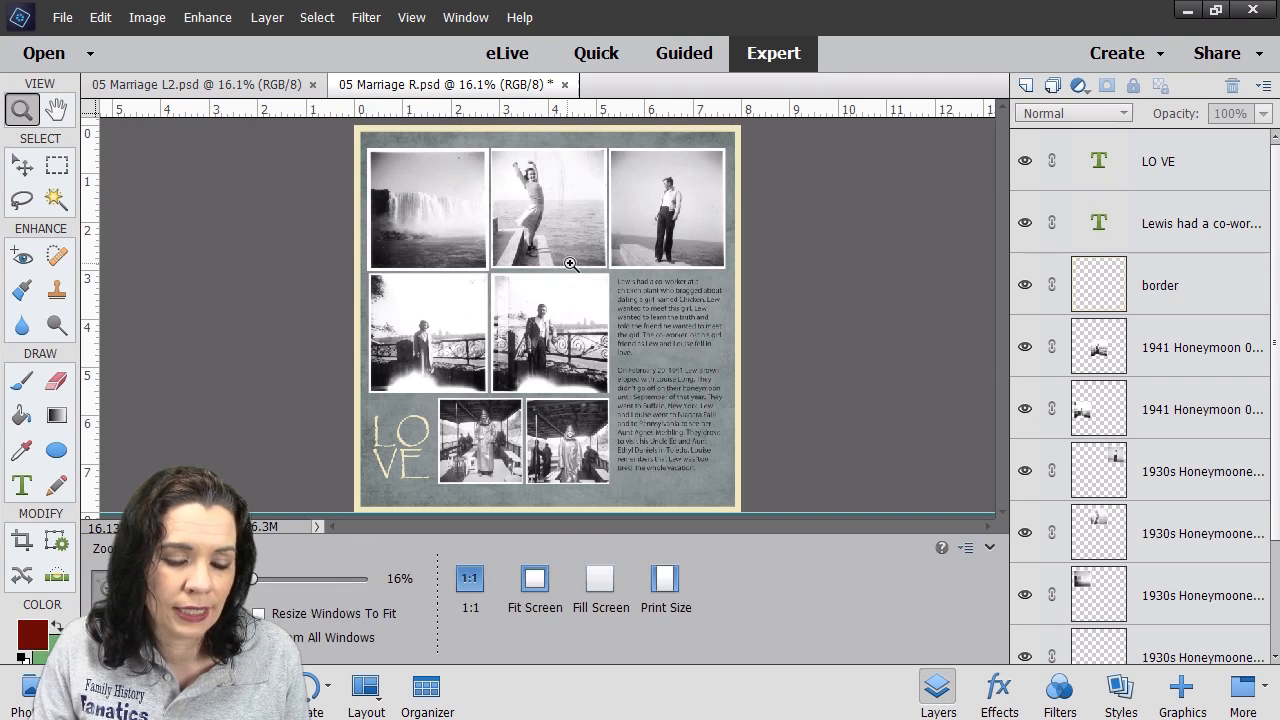
pyautogui.moveTo(597, 263); pyautogui.dragTo(745, 381)
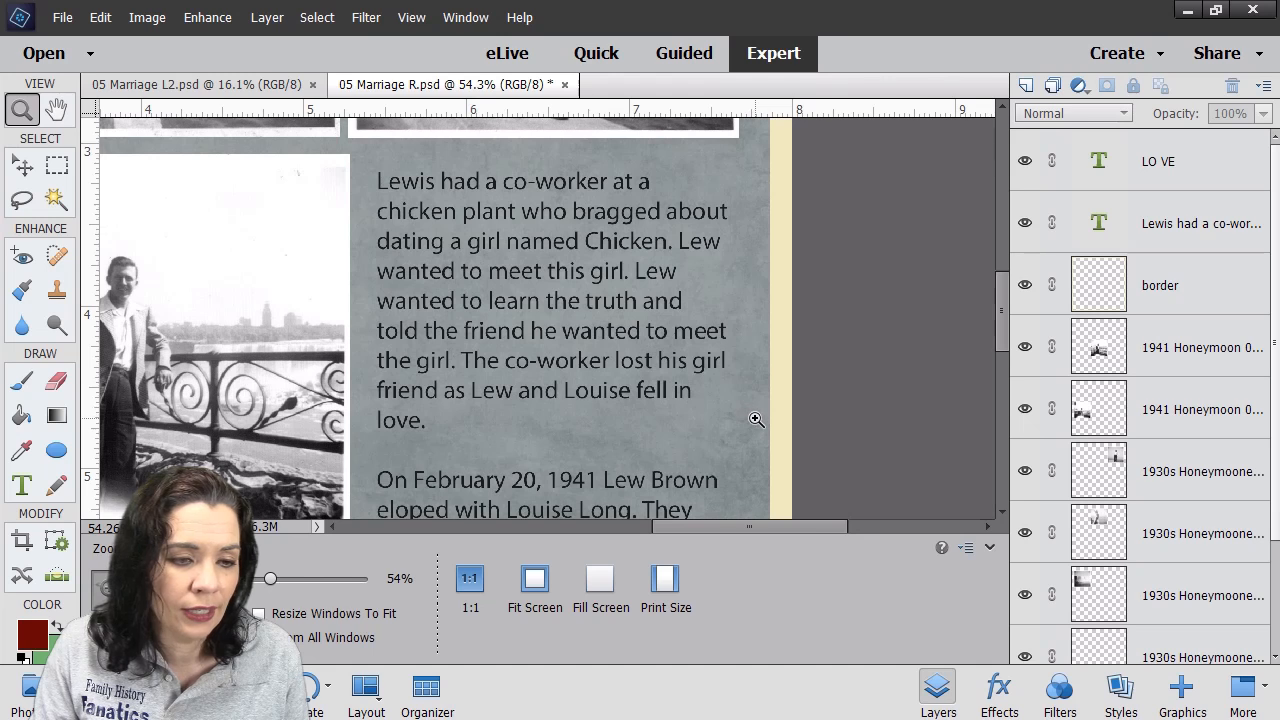
# - Type stray characters before 'girl' in the story, then delete them
pyautogui.press('v')
pyautogui.doubleClick(586, 334)
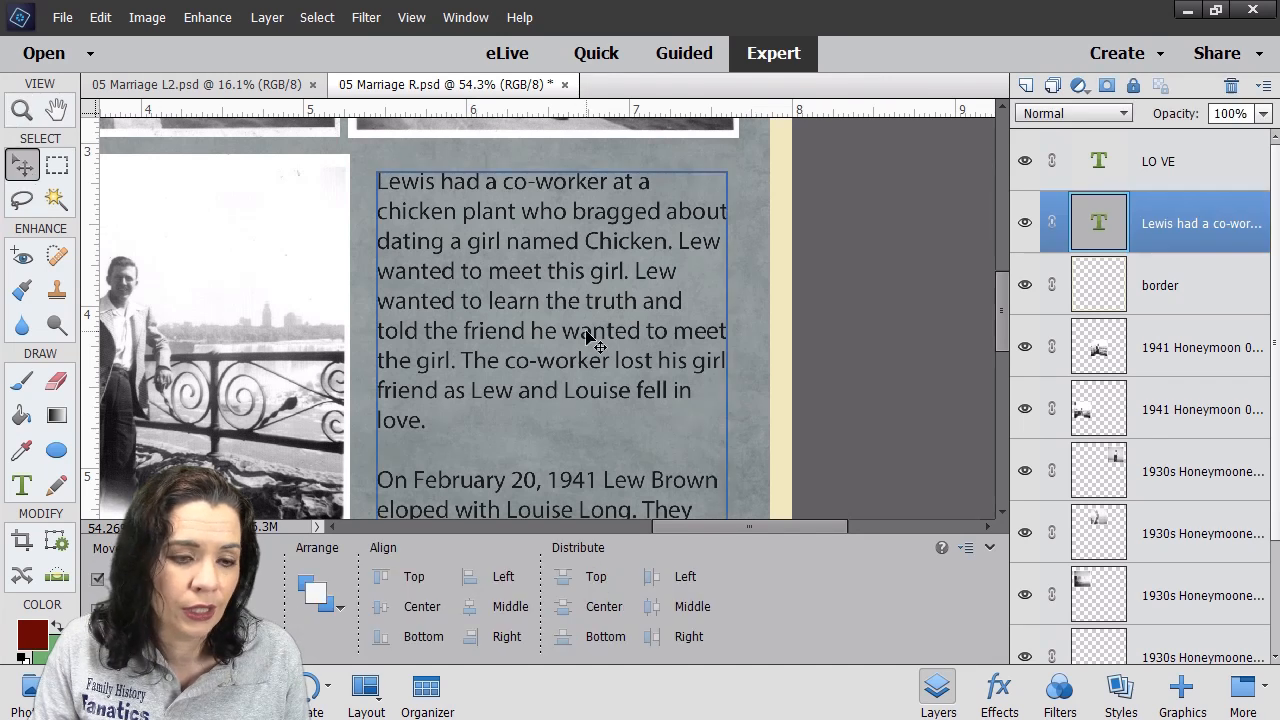
pyautogui.click(600, 262)
pyautogui.write('asdfads')
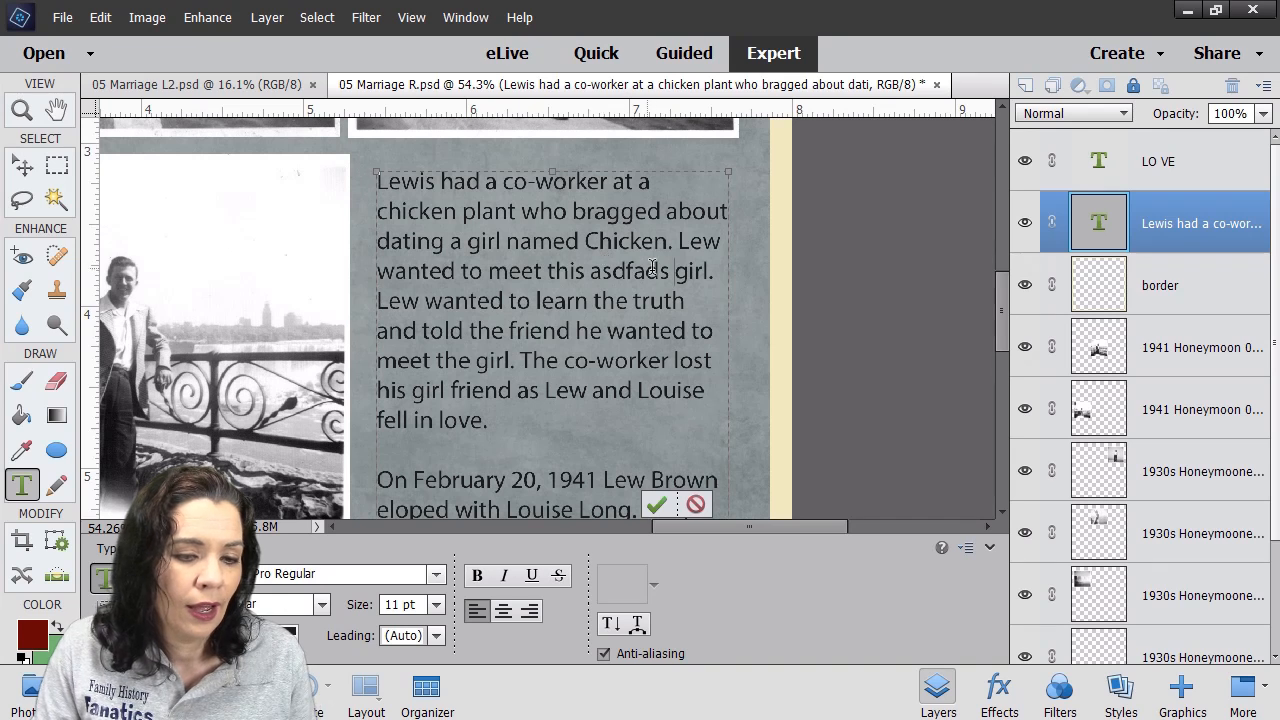
pyautogui.doubleClick(628, 271)
pyautogui.press('BackSpace')
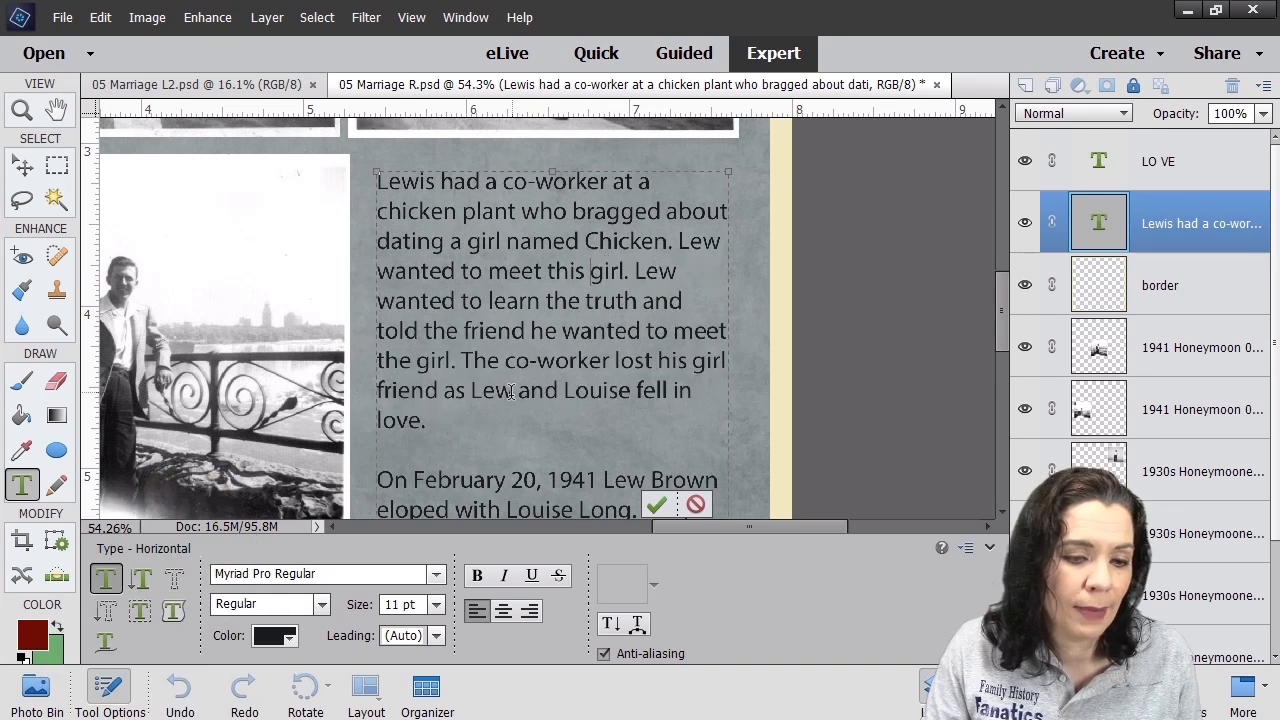
# - Try centring and Faux Bold on the first paragraph, then revert to left-aligned regular and commit
pyautogui.moveTo(513, 445); pyautogui.dragTo(304, 174)
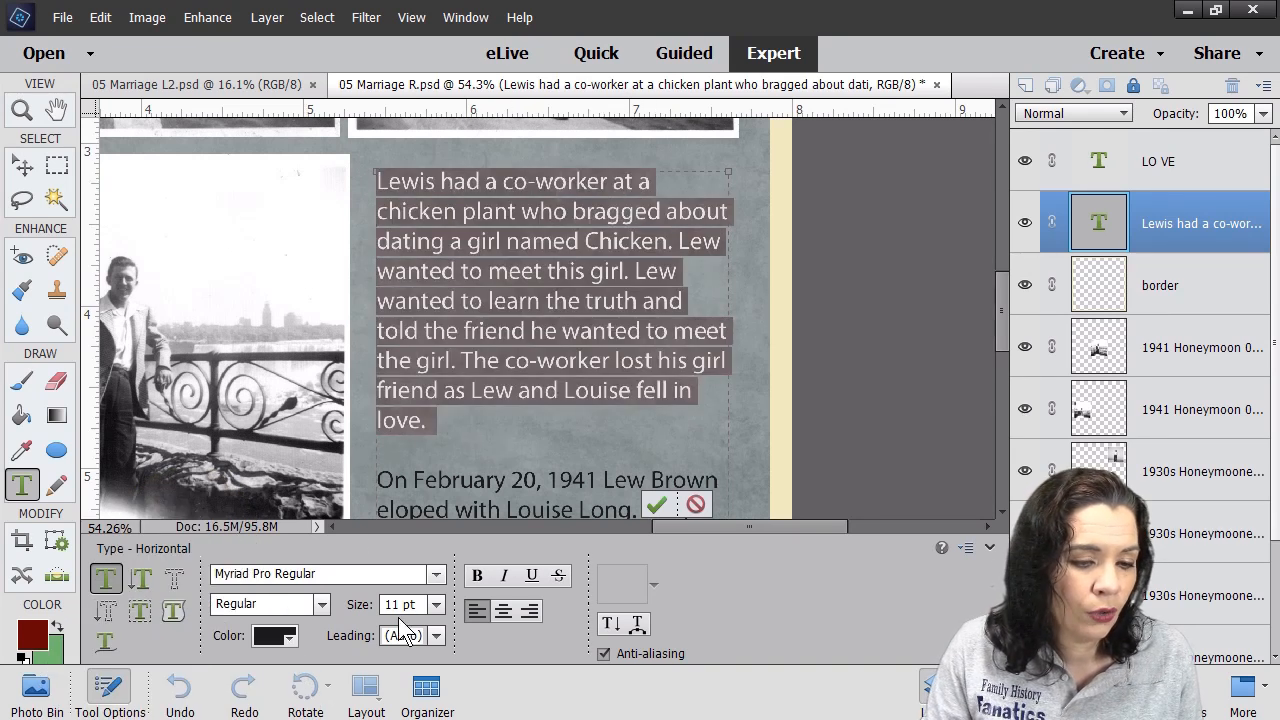
pyautogui.click(504, 605)
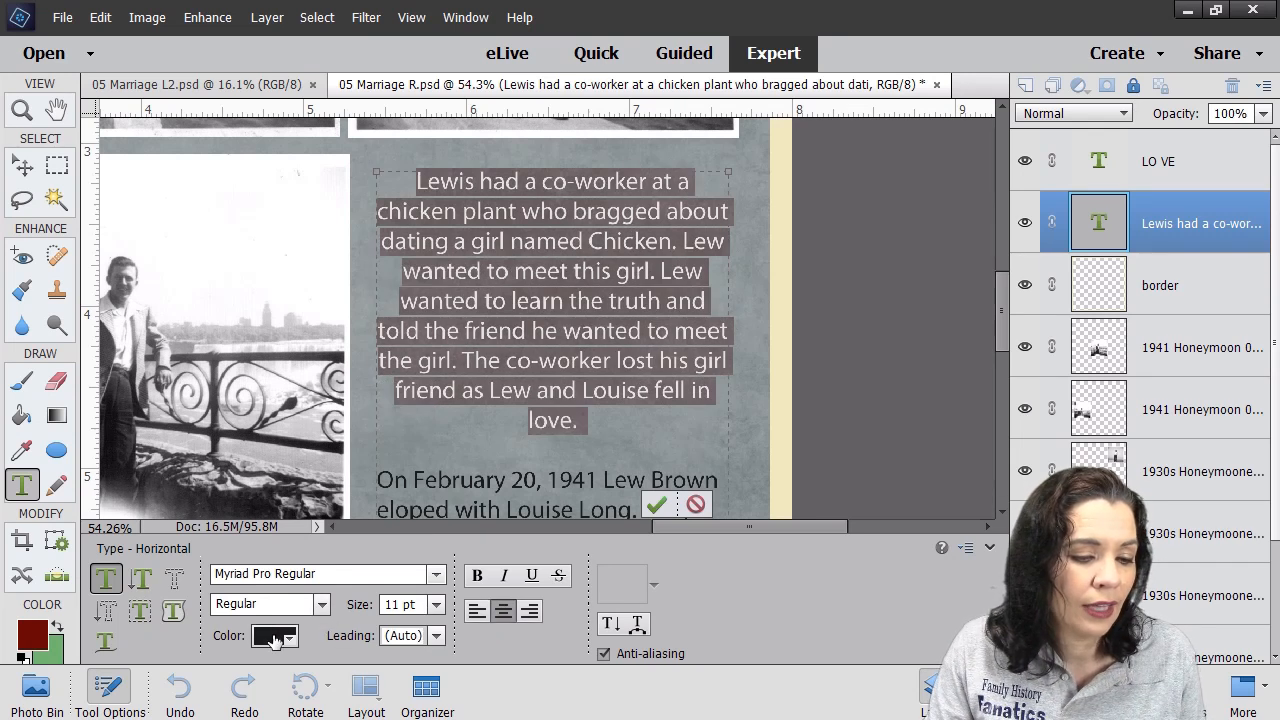
pyautogui.click(479, 584)
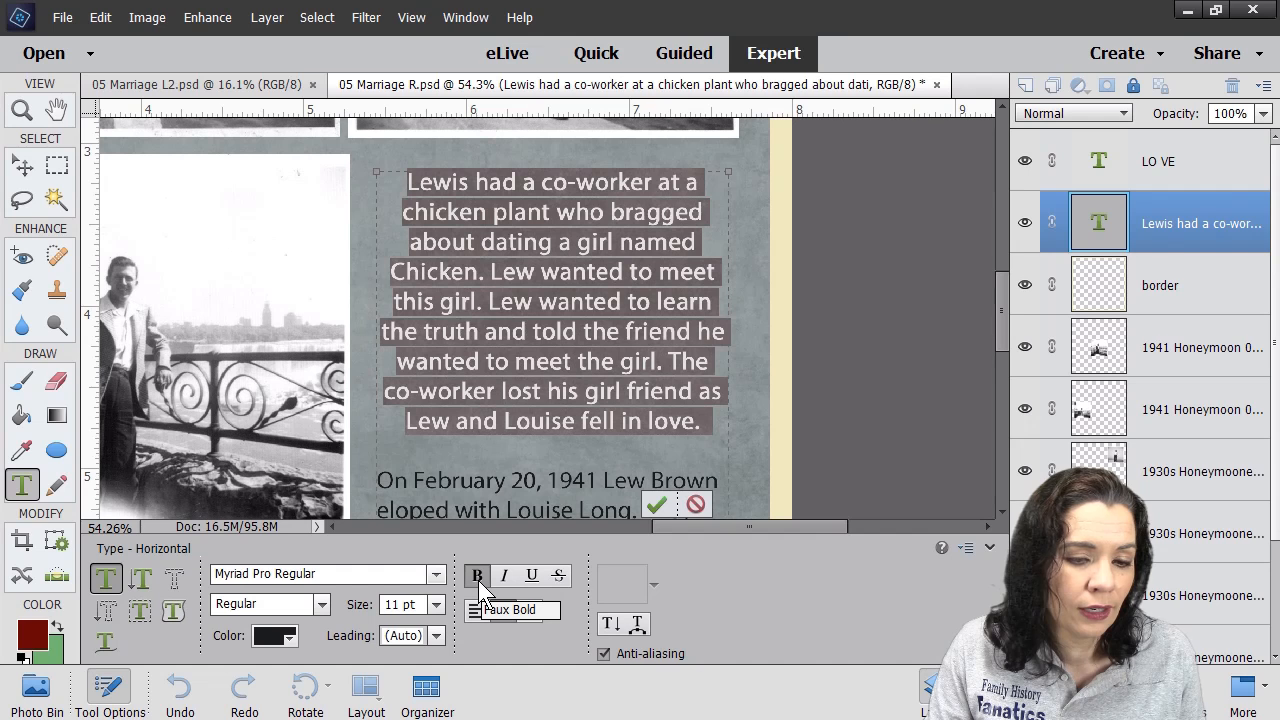
pyautogui.click(479, 584)
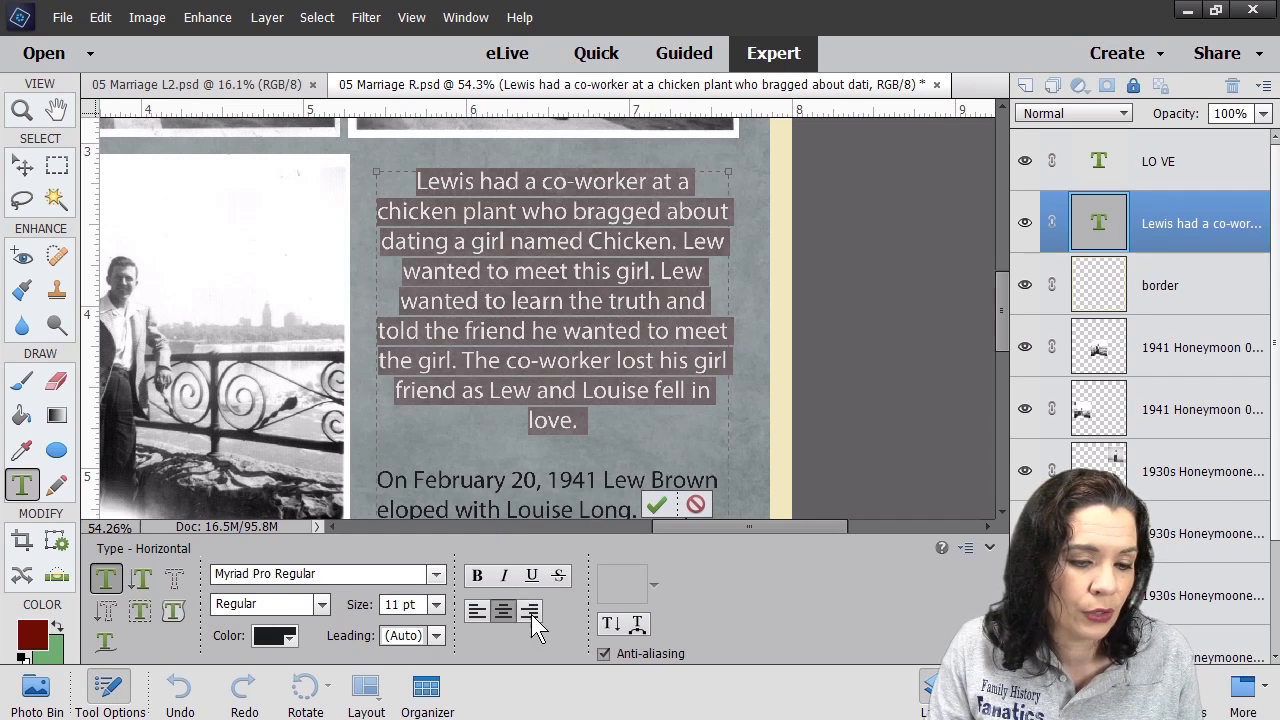
pyautogui.click(475, 610)
pyautogui.hotkey('ctrl', 'Return')
pyautogui.press('v')
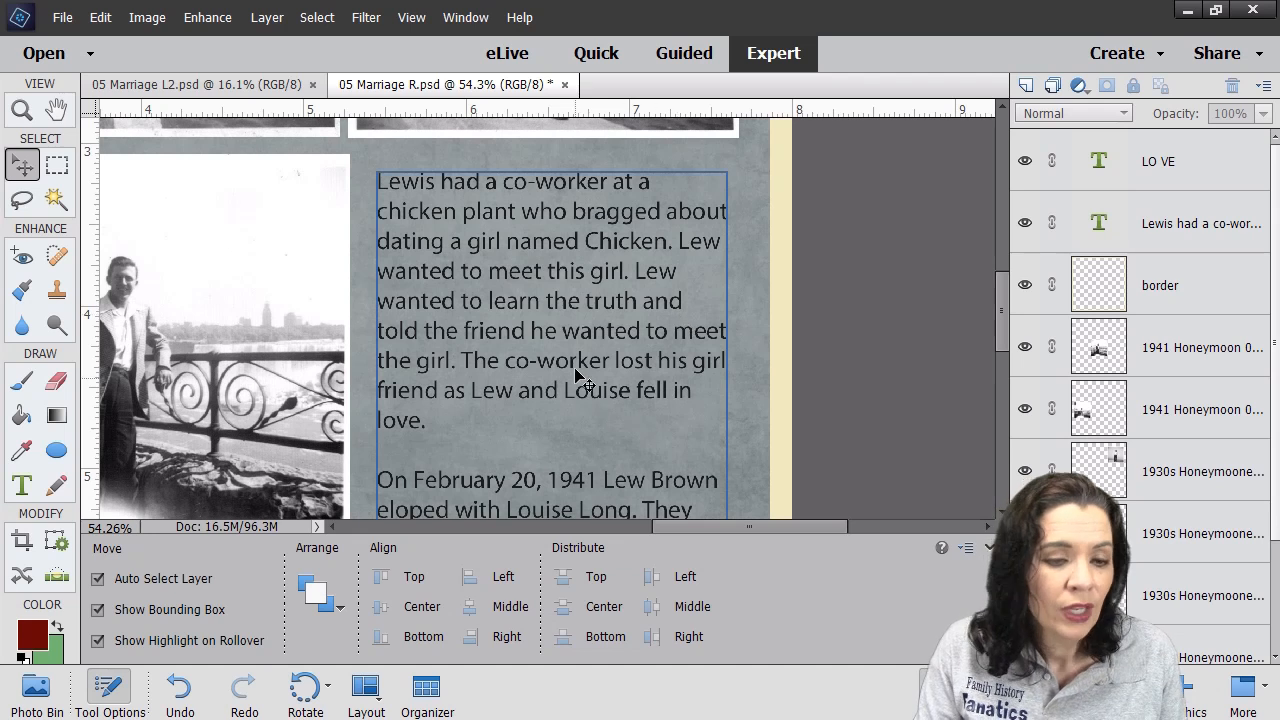
# - Recolour the story text with cream (f2ebc1) eyedropped from the page's border strip
pyautogui.click(780, 272)
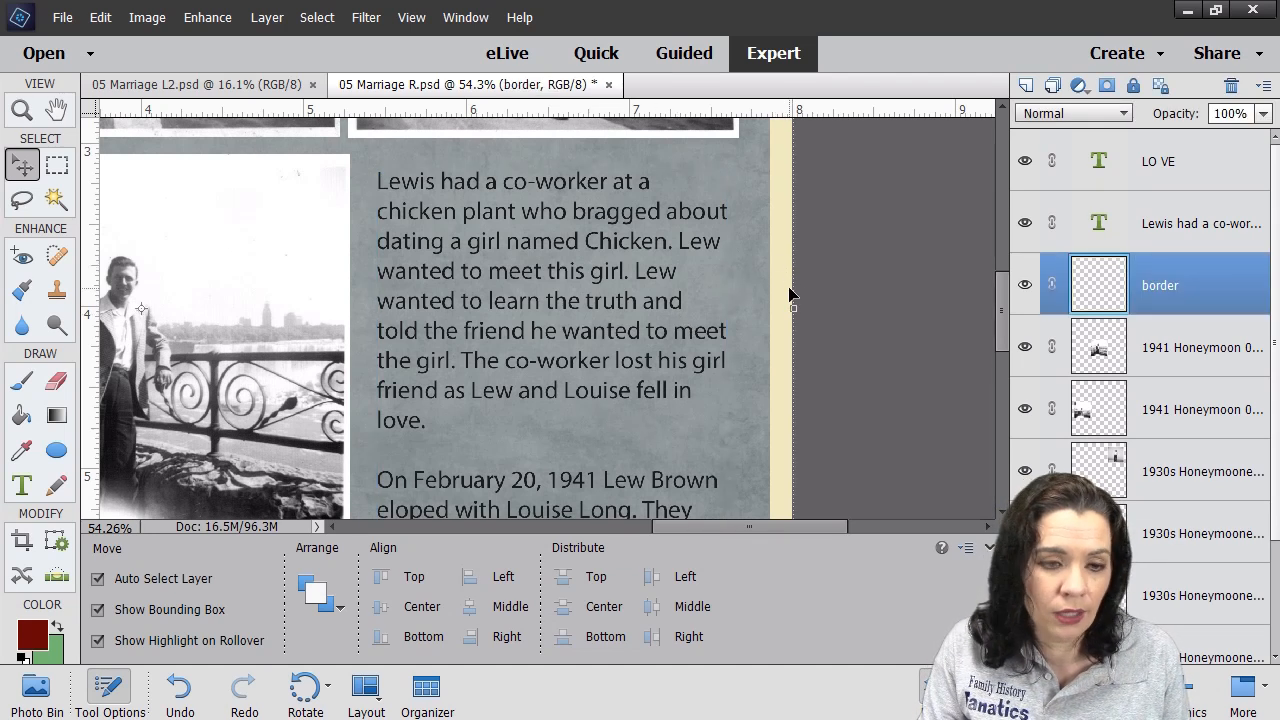
pyautogui.doubleClick(584, 244)
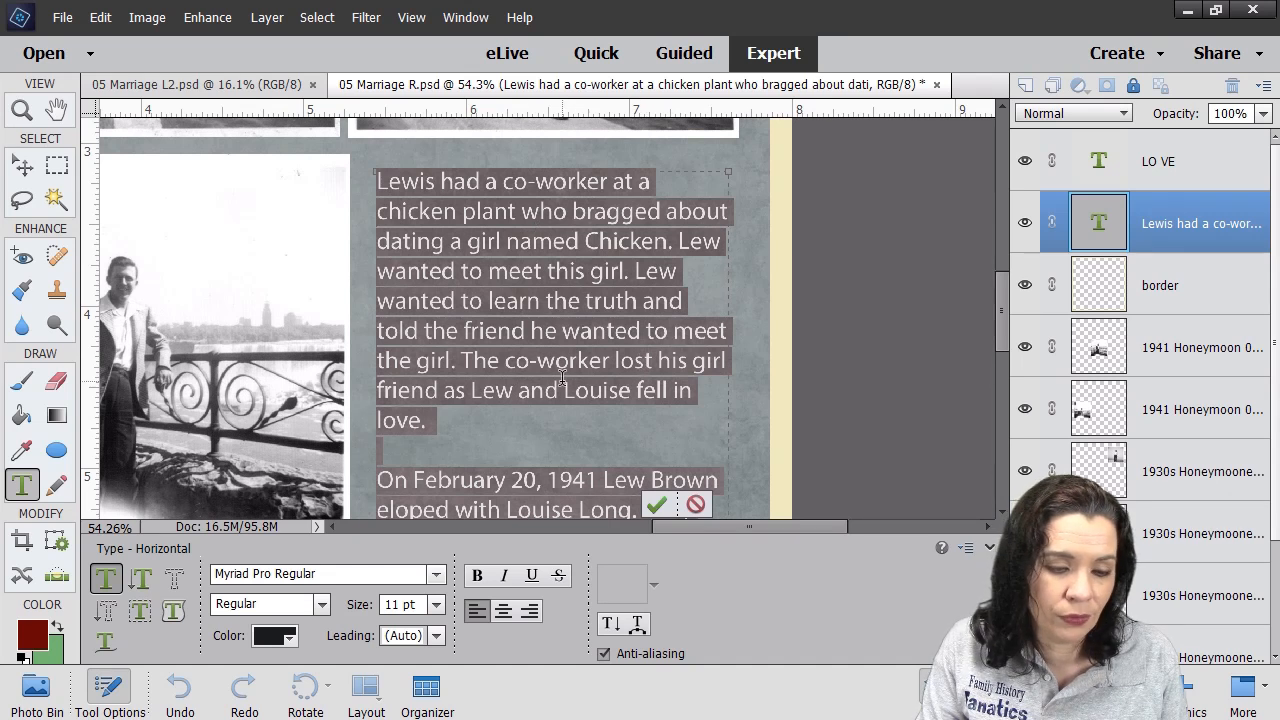
pyautogui.click(273, 638)
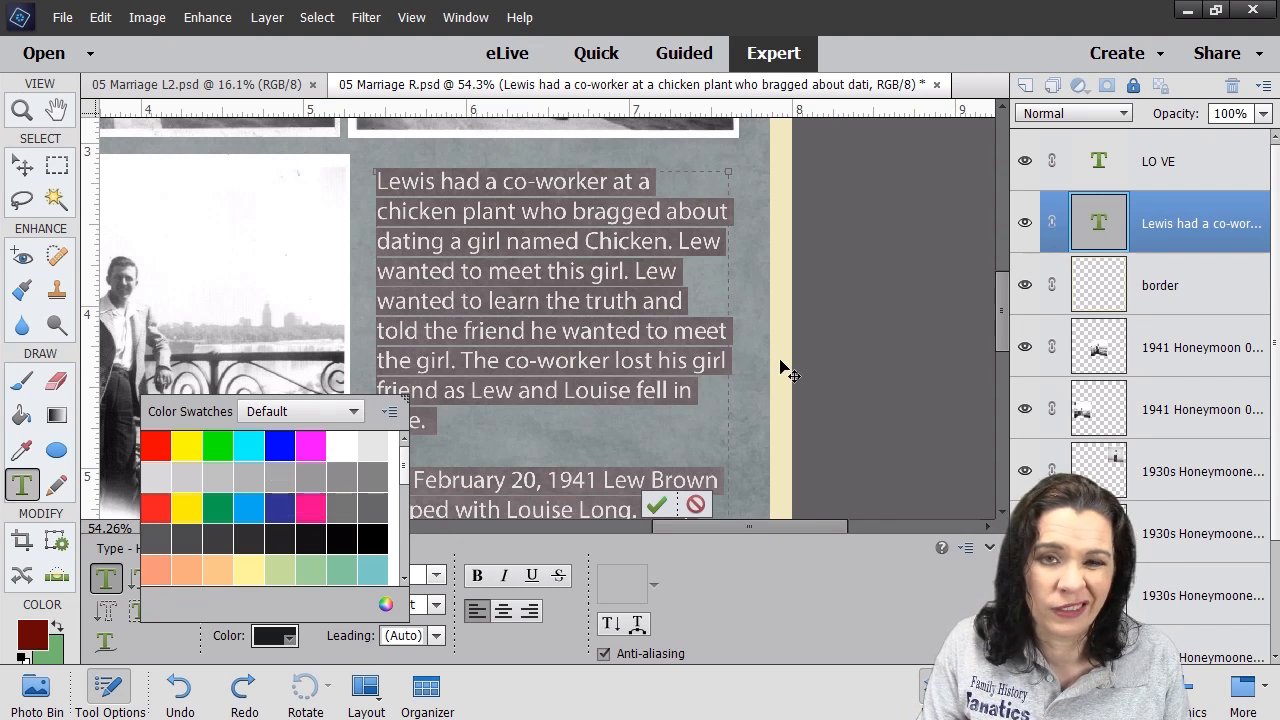
pyautogui.click(388, 604)
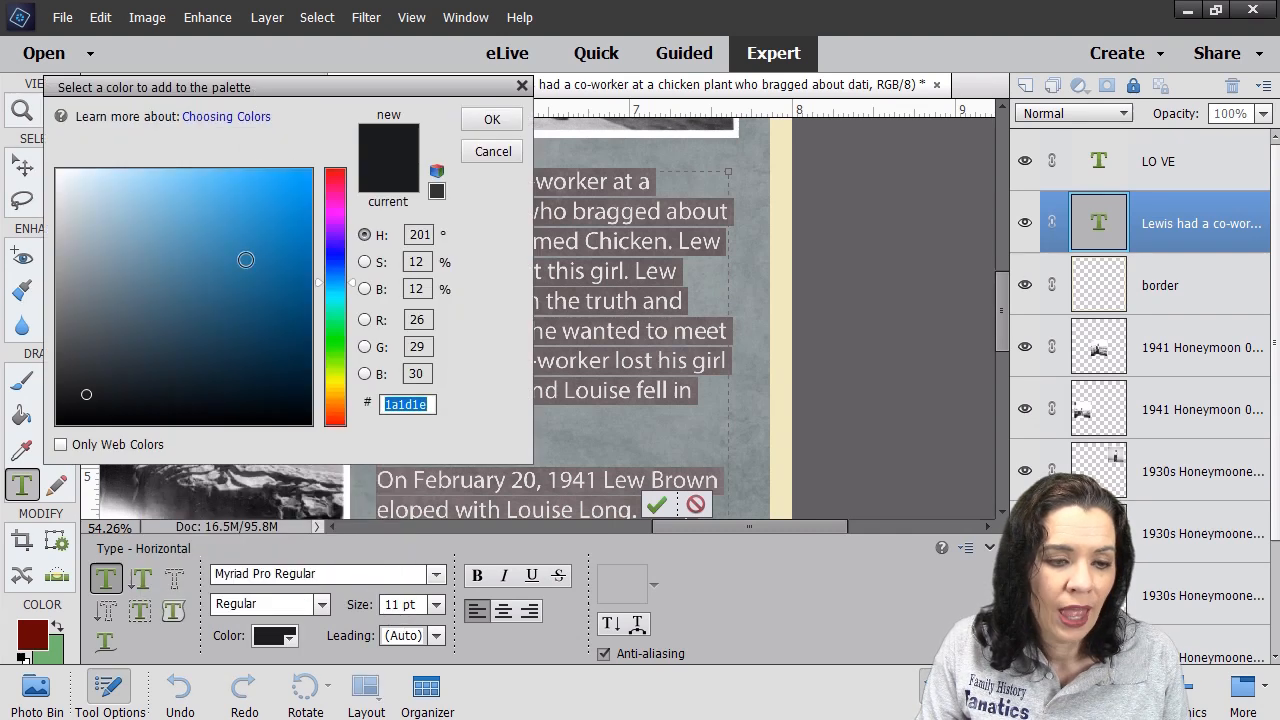
pyautogui.click(786, 368)
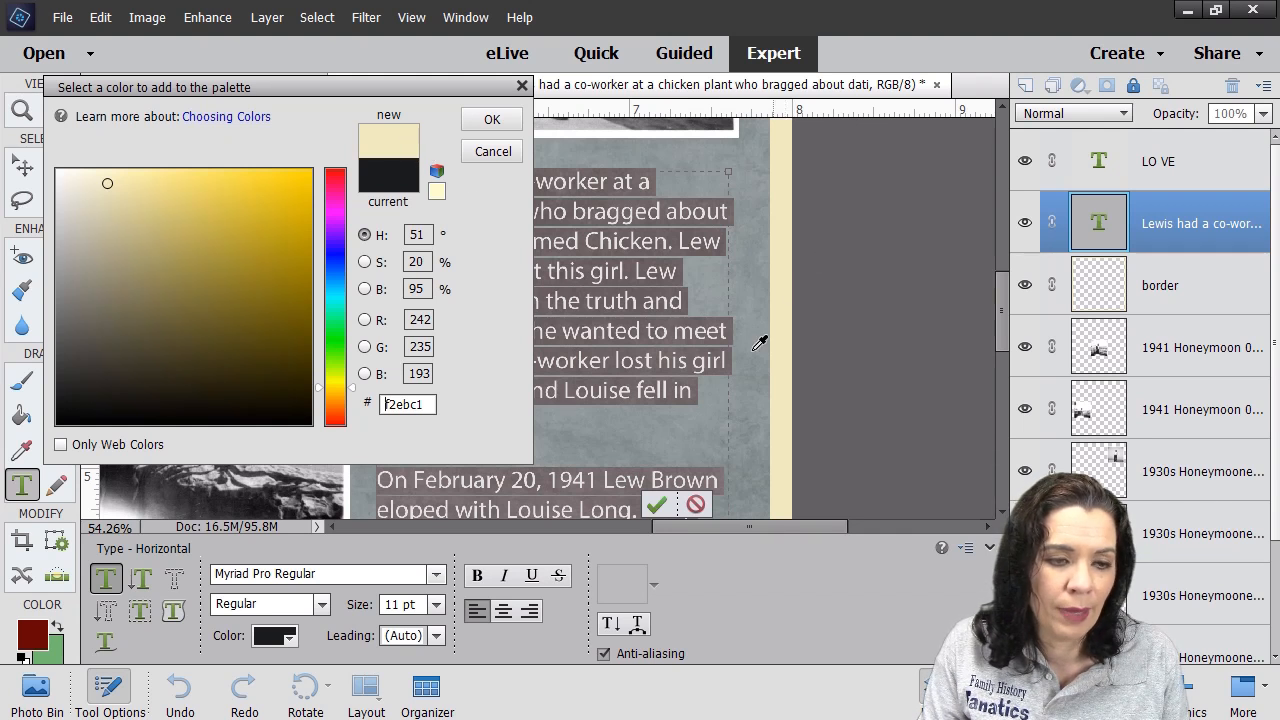
pyautogui.click(492, 119)
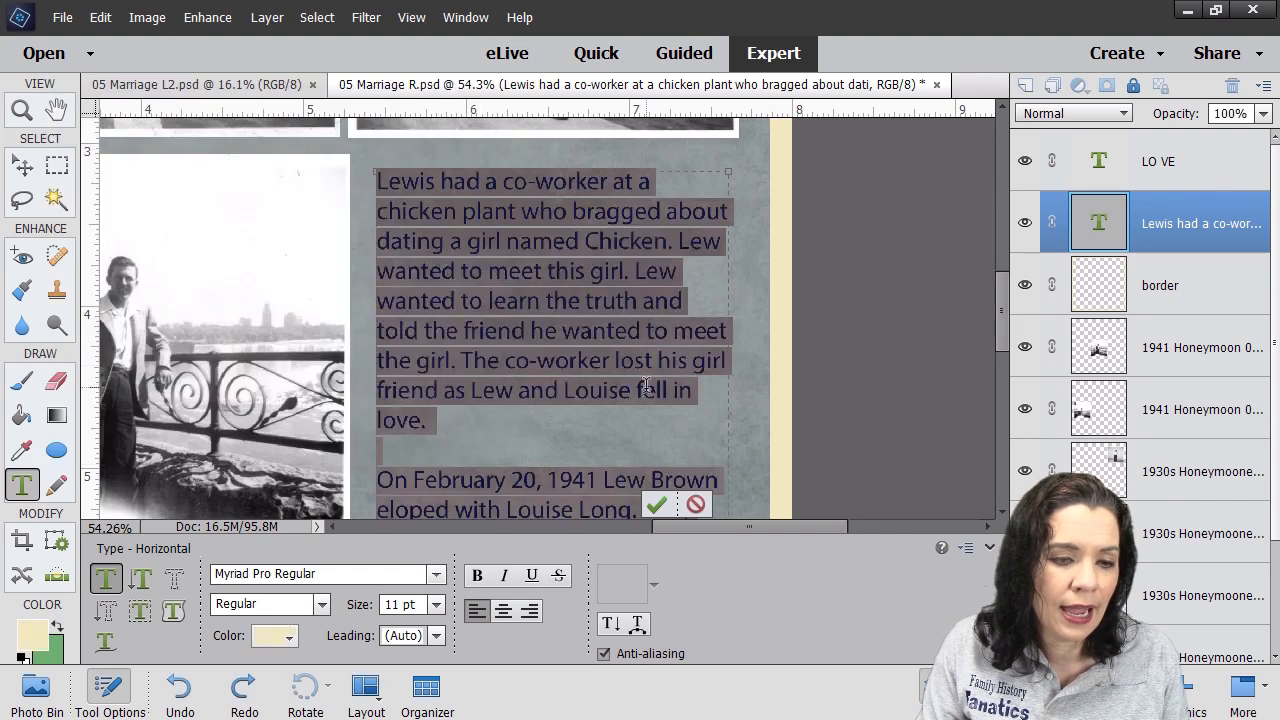
# - Commit the cream-coloured story text
pyautogui.click(586, 290)
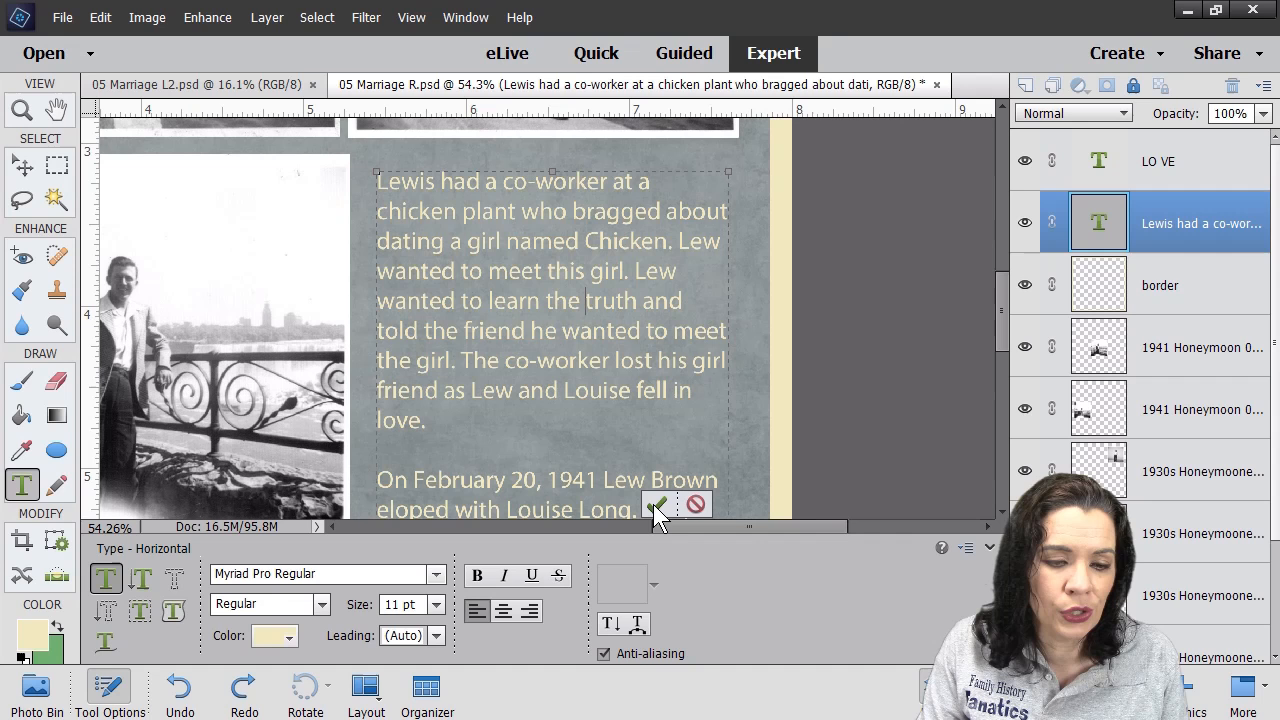
pyautogui.click(653, 504)
pyautogui.click(24, 113)
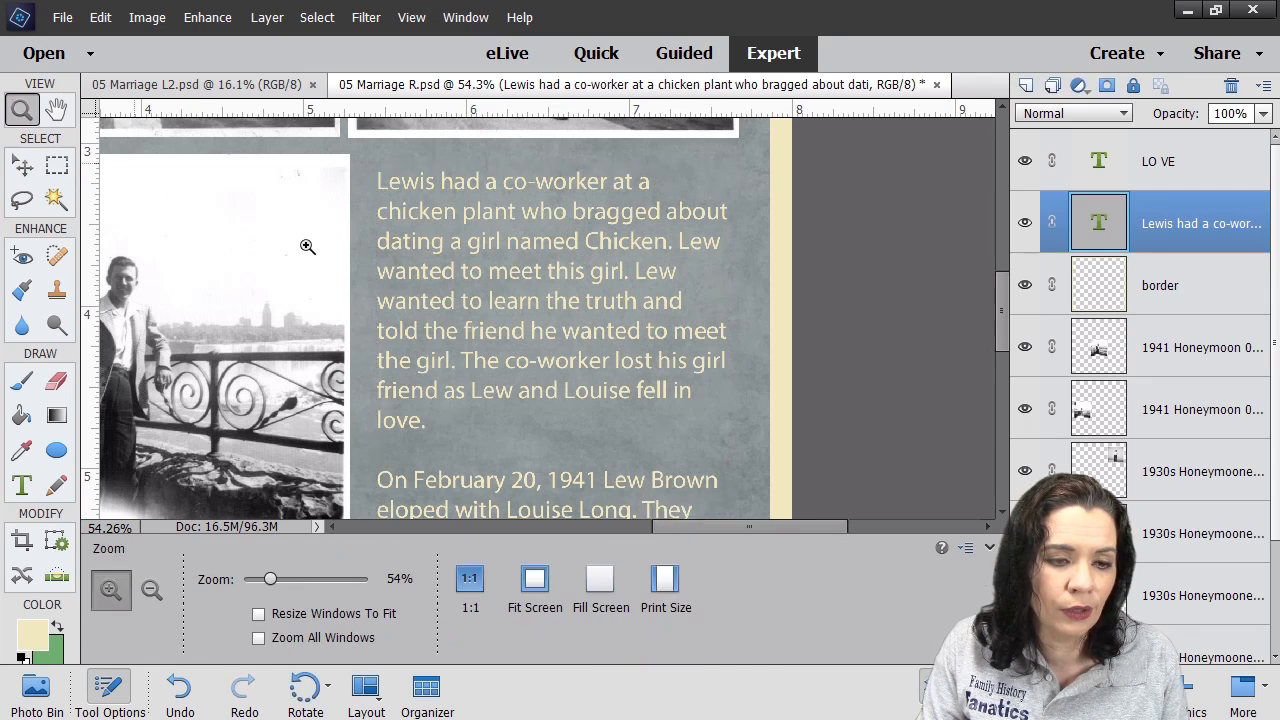
pyautogui.rightClick(455, 271)
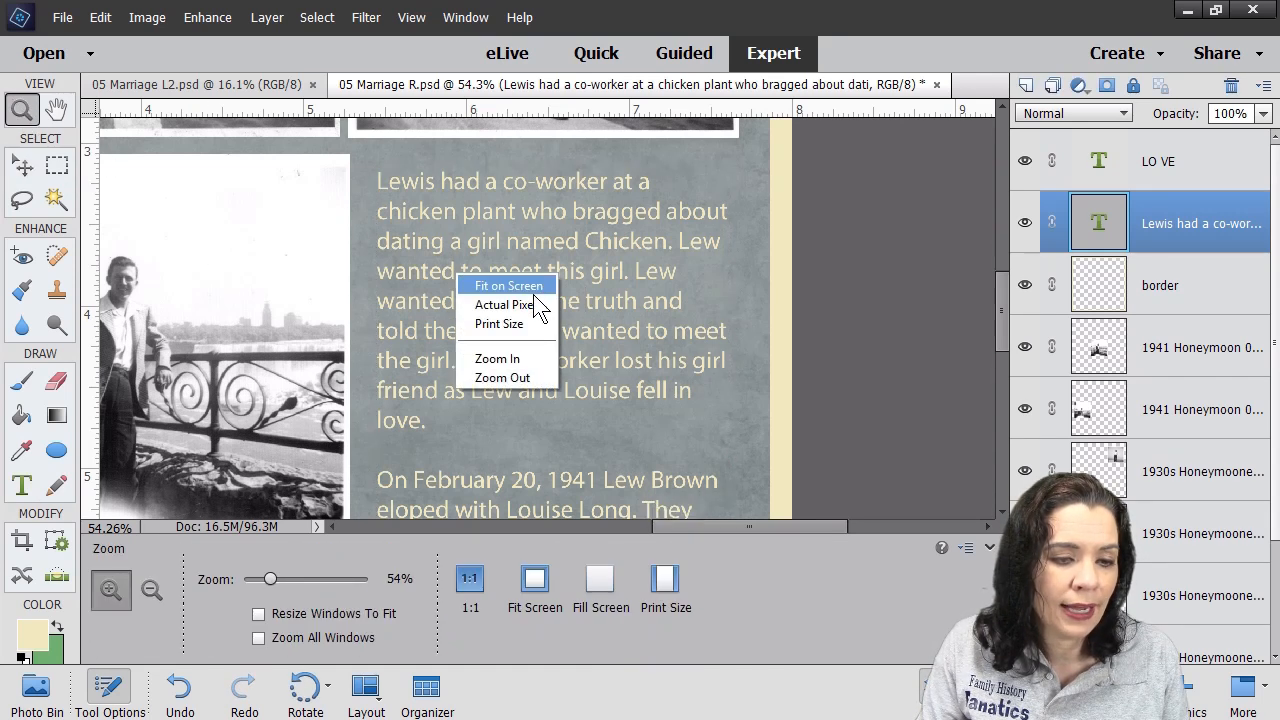
# - Fit the whole right page on screen and deselect the story text layer
pyautogui.click(23, 110)
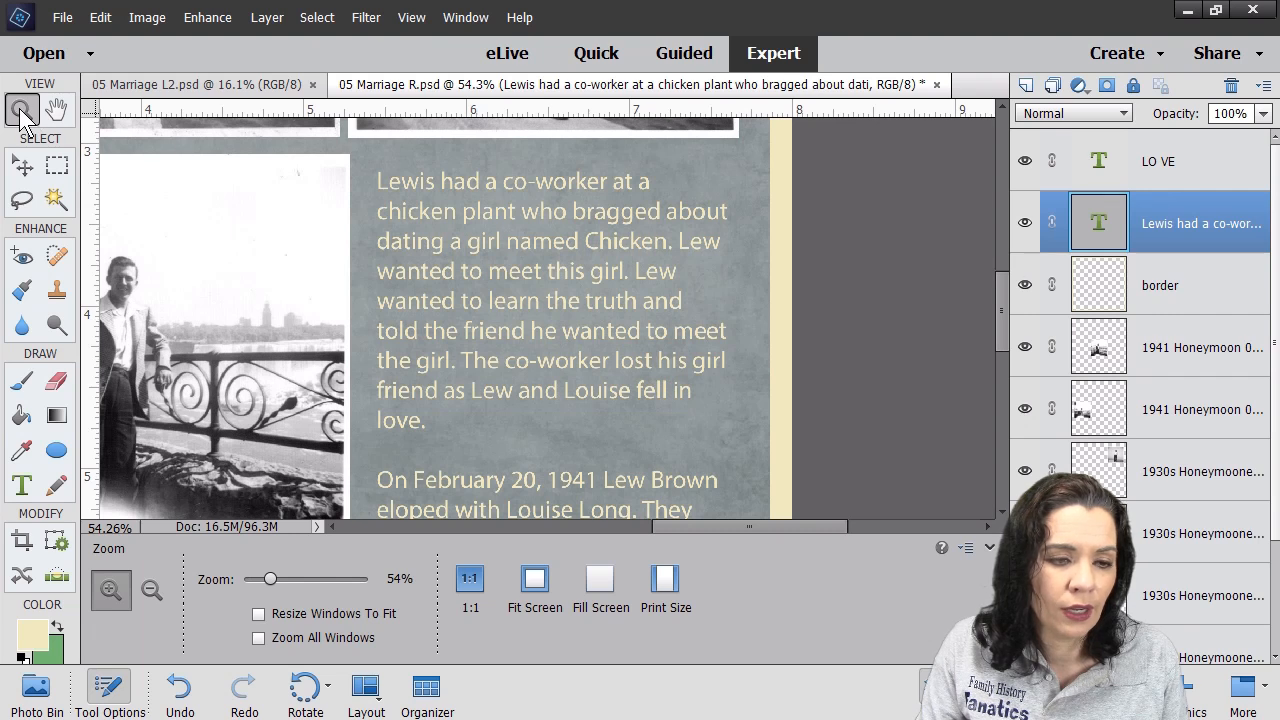
pyautogui.rightClick(456, 268)
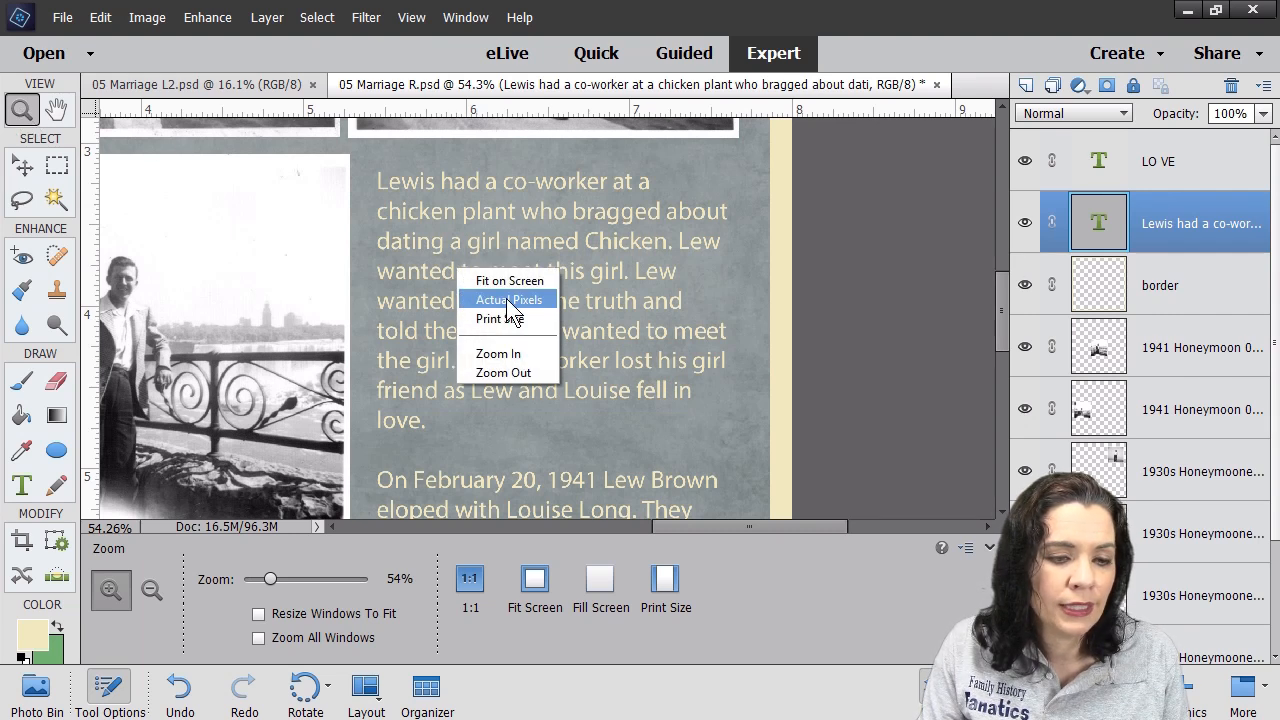
pyautogui.click(515, 281)
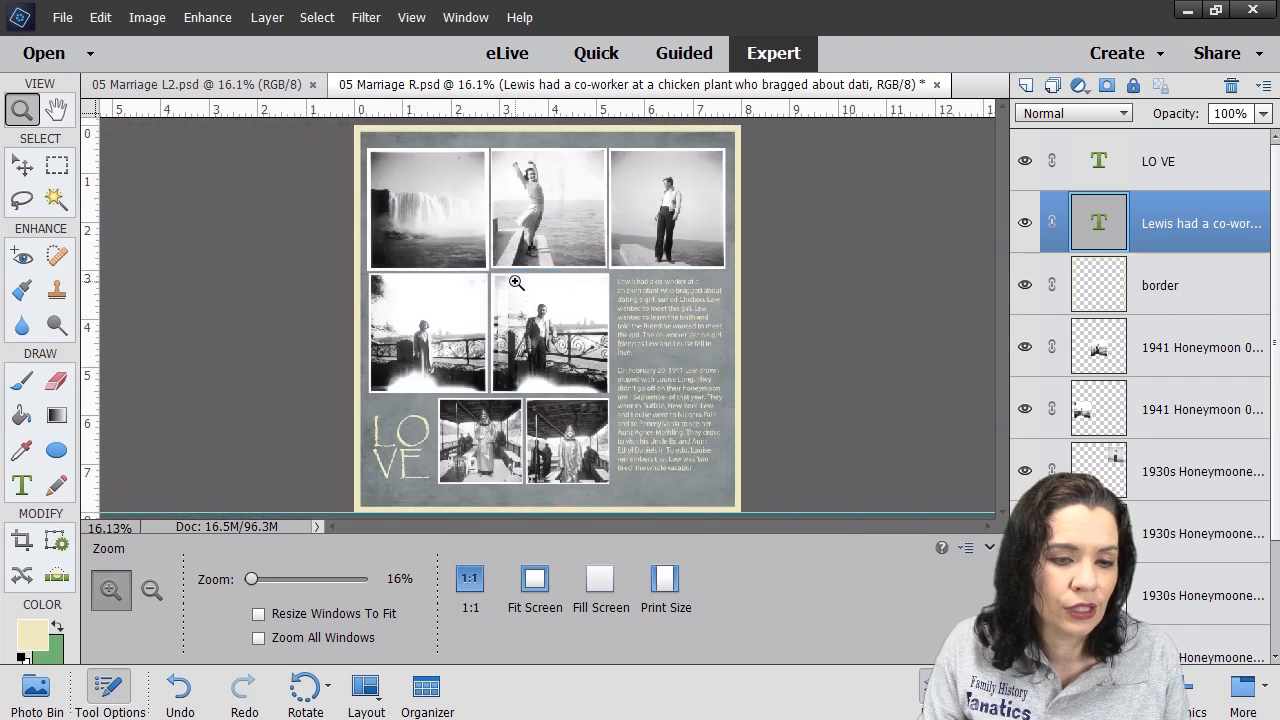
pyautogui.click(21, 163)
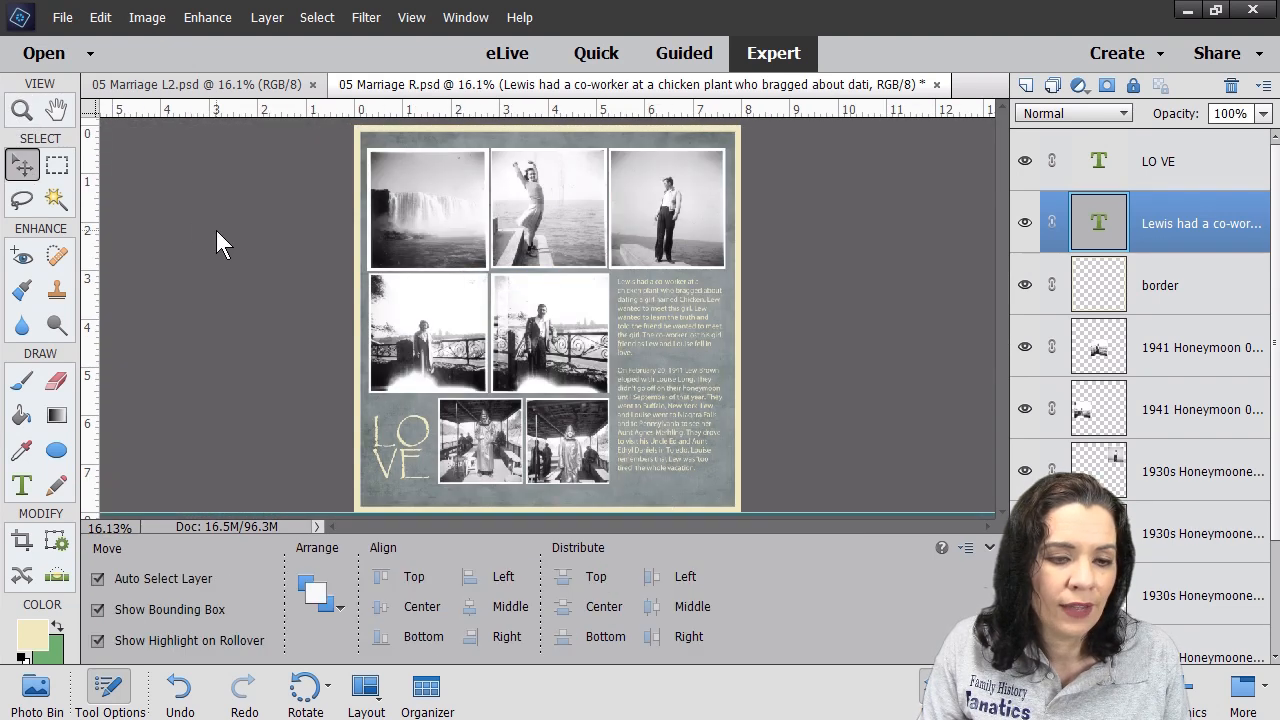
pyautogui.click(217, 232)
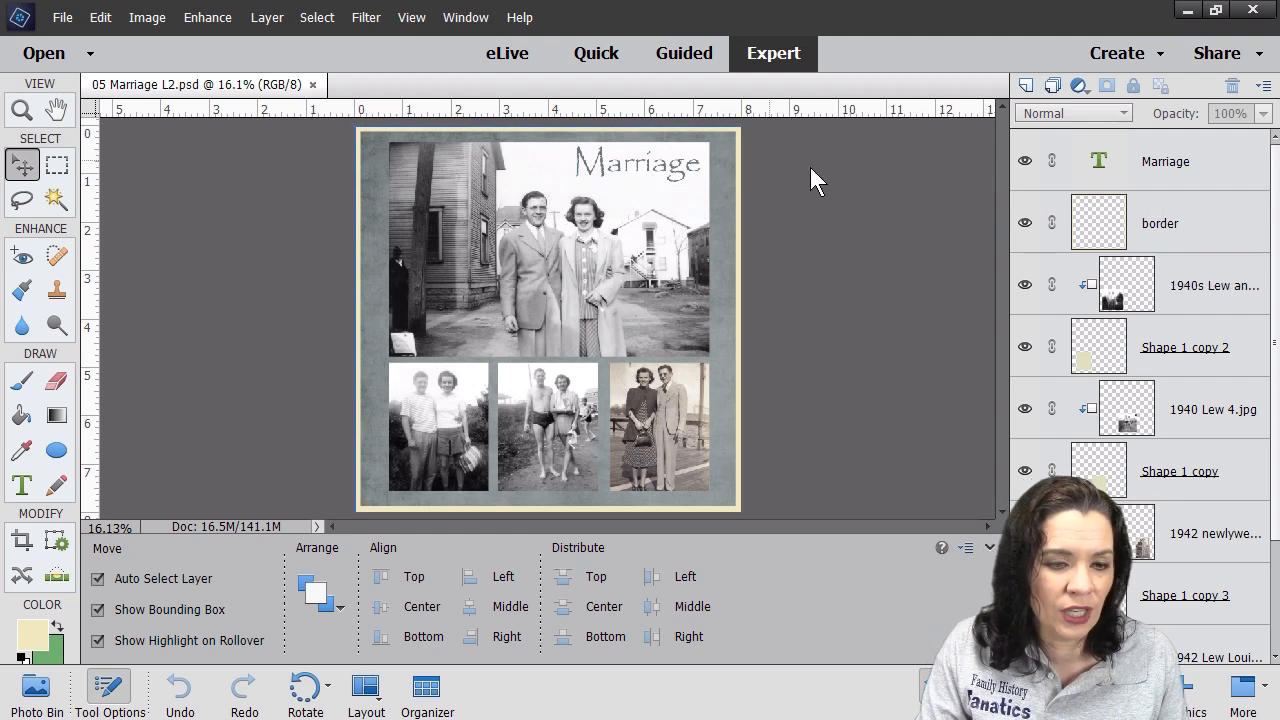
# - Hide the original Marriage title and set the foreground colour to near-black 070707
pyautogui.click(632, 150)
pyautogui.click(1024, 160)
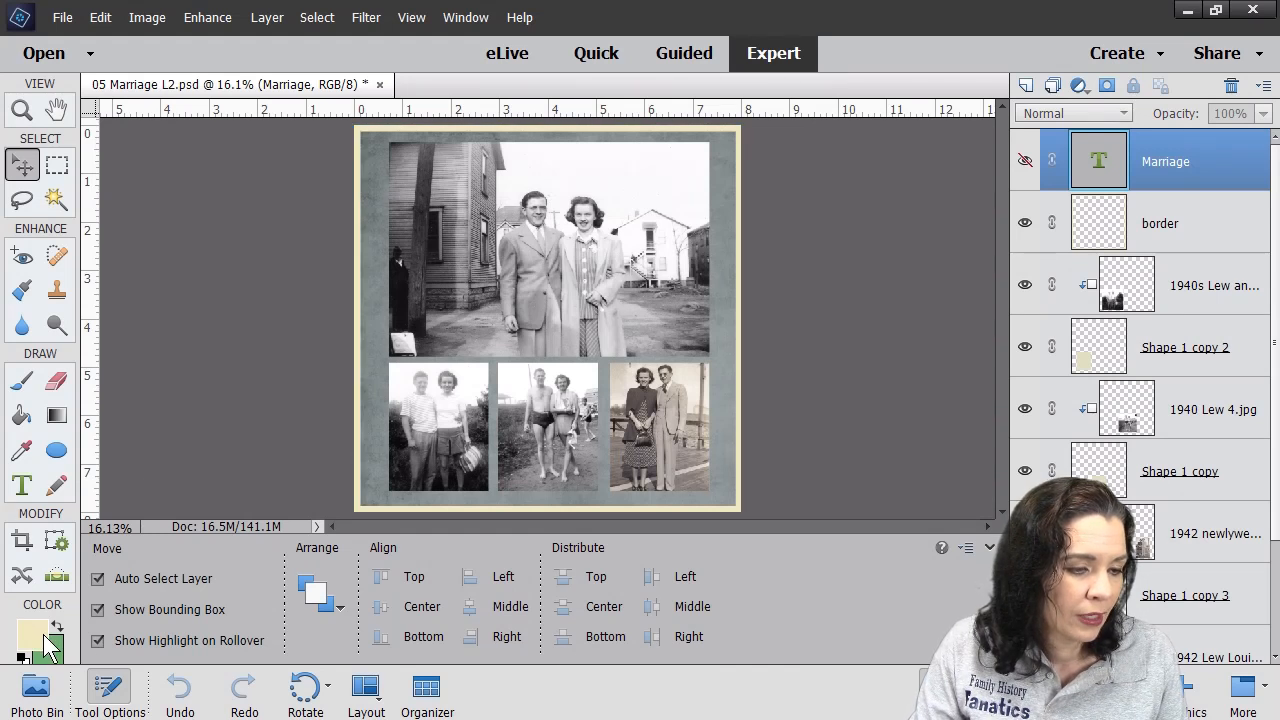
pyautogui.click(35, 635)
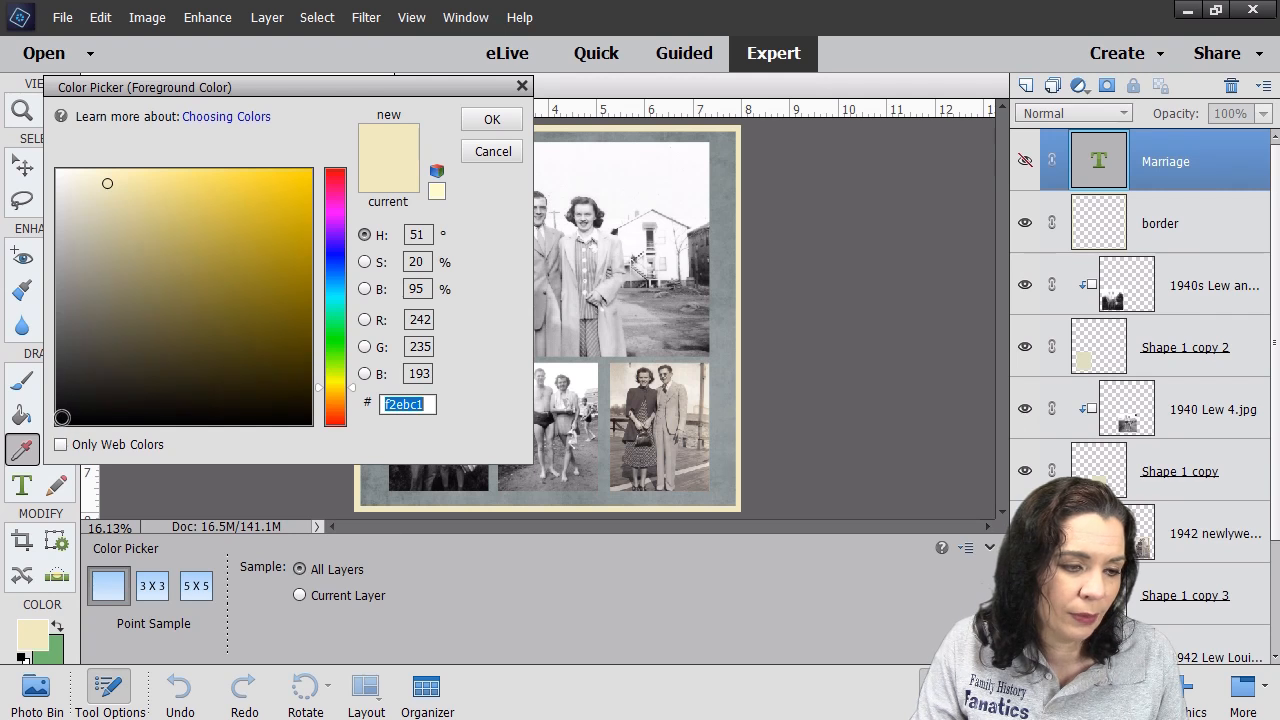
pyautogui.click(61, 417)
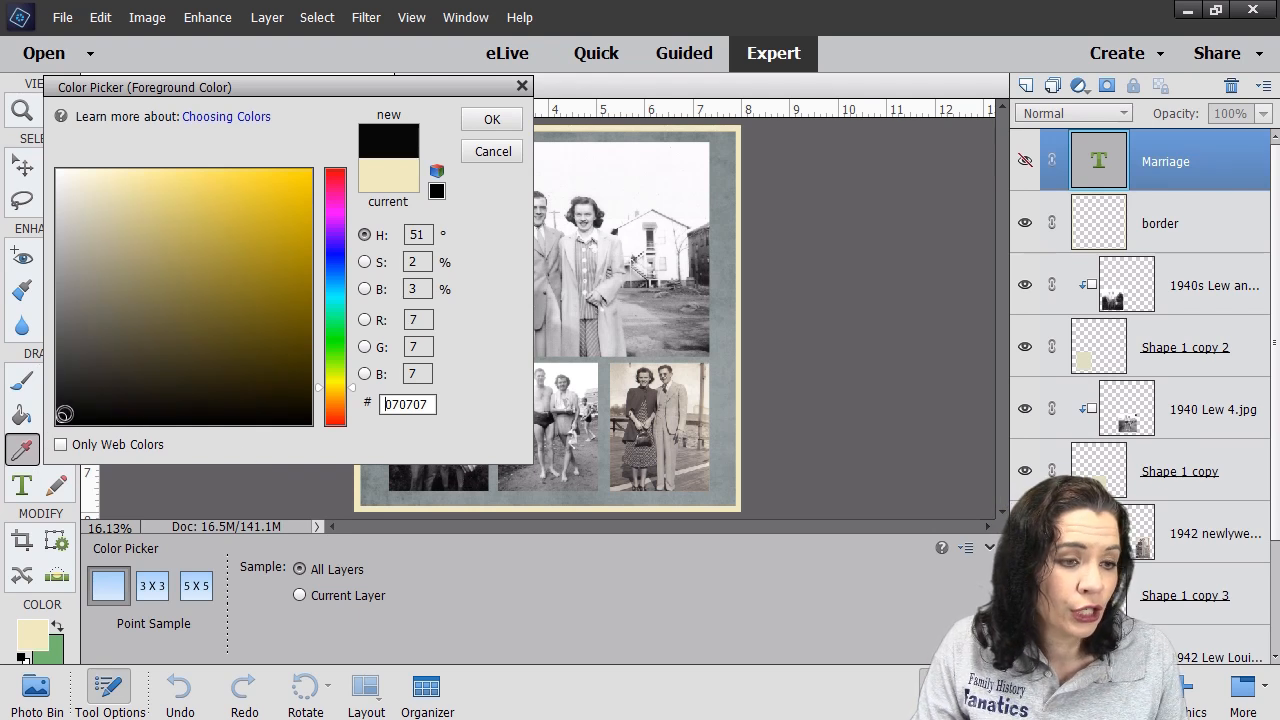
pyautogui.click(497, 121)
# - Draw a text box across the large photo's top and type 'Marriage'
pyautogui.click(32, 489)
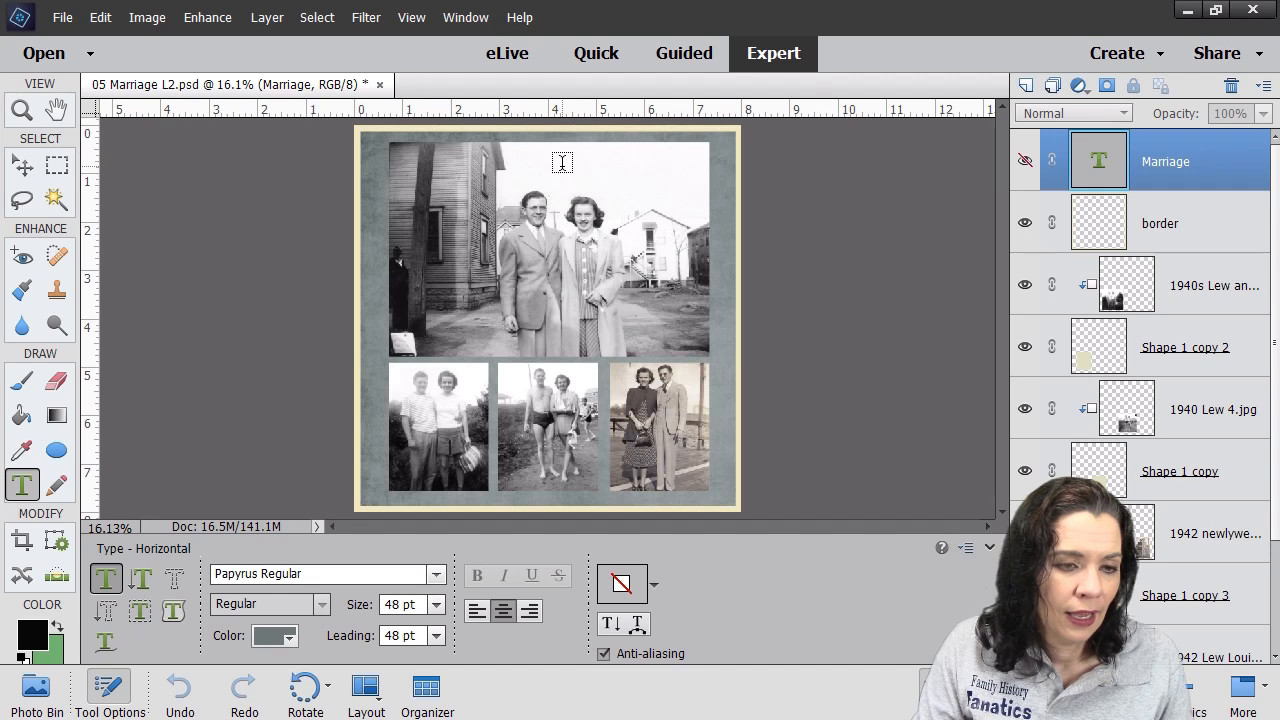
pyautogui.moveTo(560, 143); pyautogui.dragTo(576, 160)
pyautogui.moveTo(684, 185); pyautogui.dragTo(708, 188)
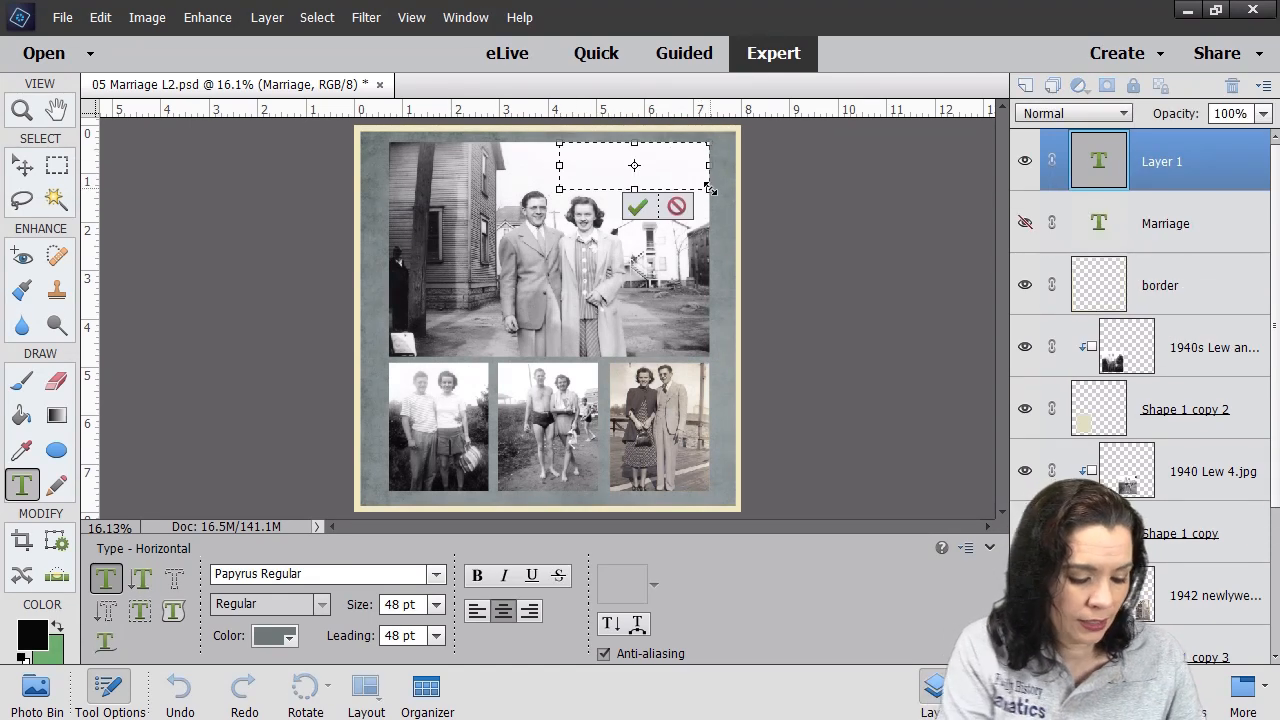
pyautogui.write('Marriage')
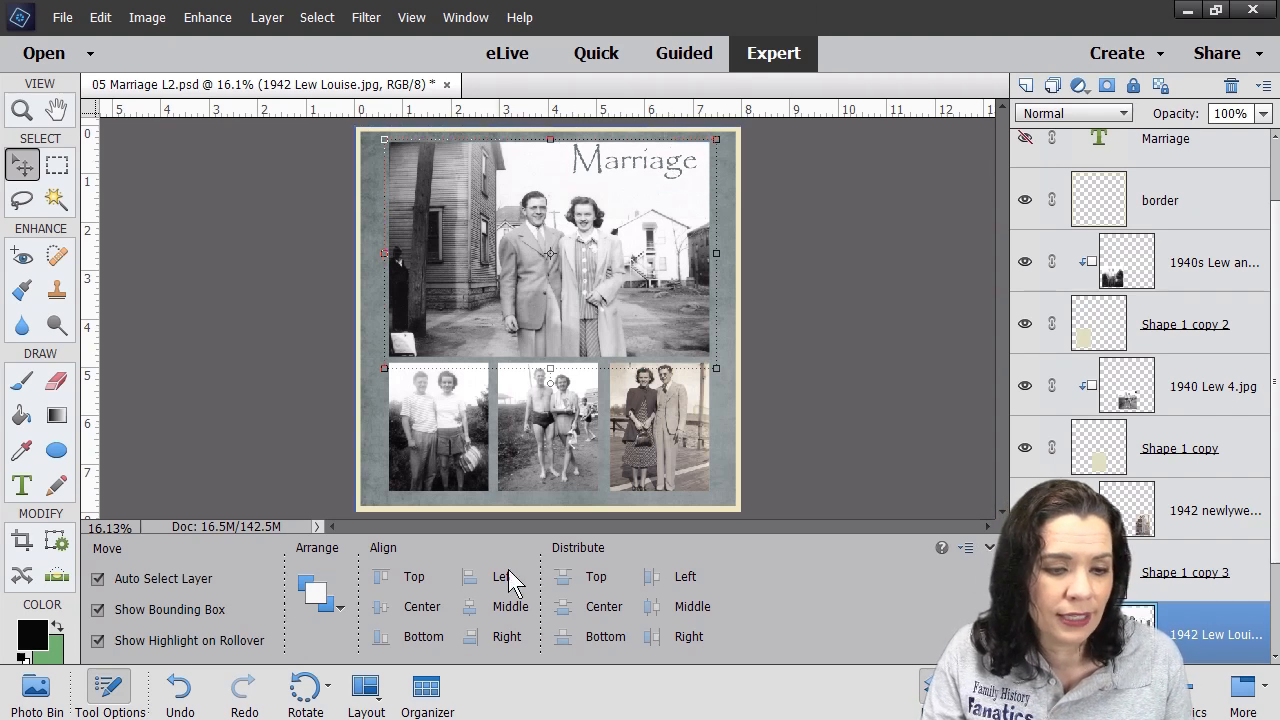
# - Zoom in below the bottom-row photos and undo the stray empty text layer
pyautogui.click(21, 110)
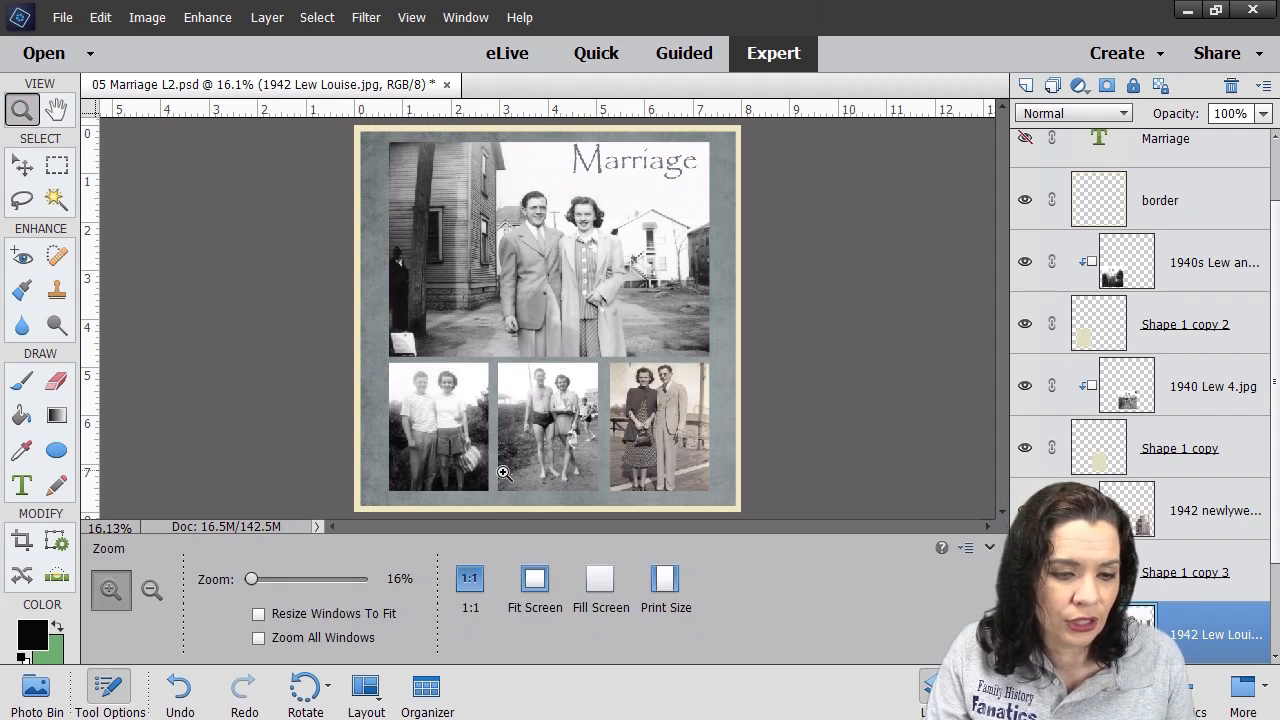
pyautogui.moveTo(483, 483); pyautogui.dragTo(619, 532)
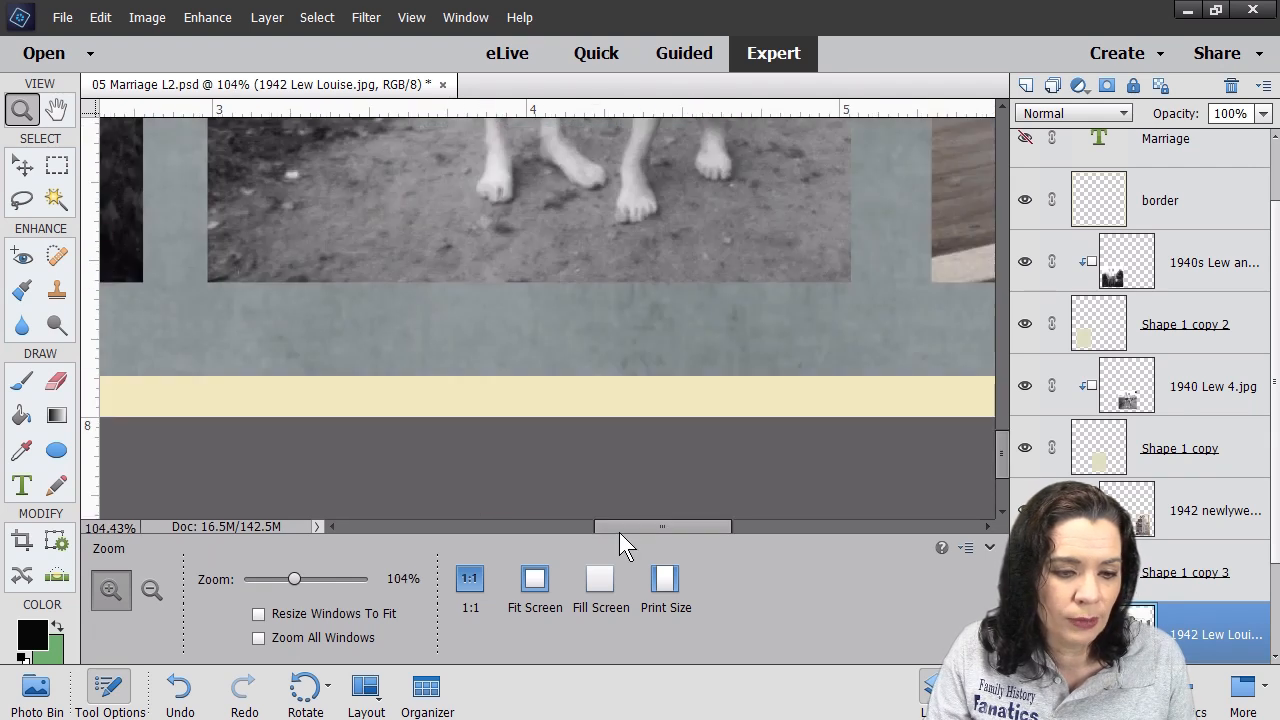
pyautogui.click(30, 486)
pyautogui.moveTo(207, 298); pyautogui.dragTo(852, 360)
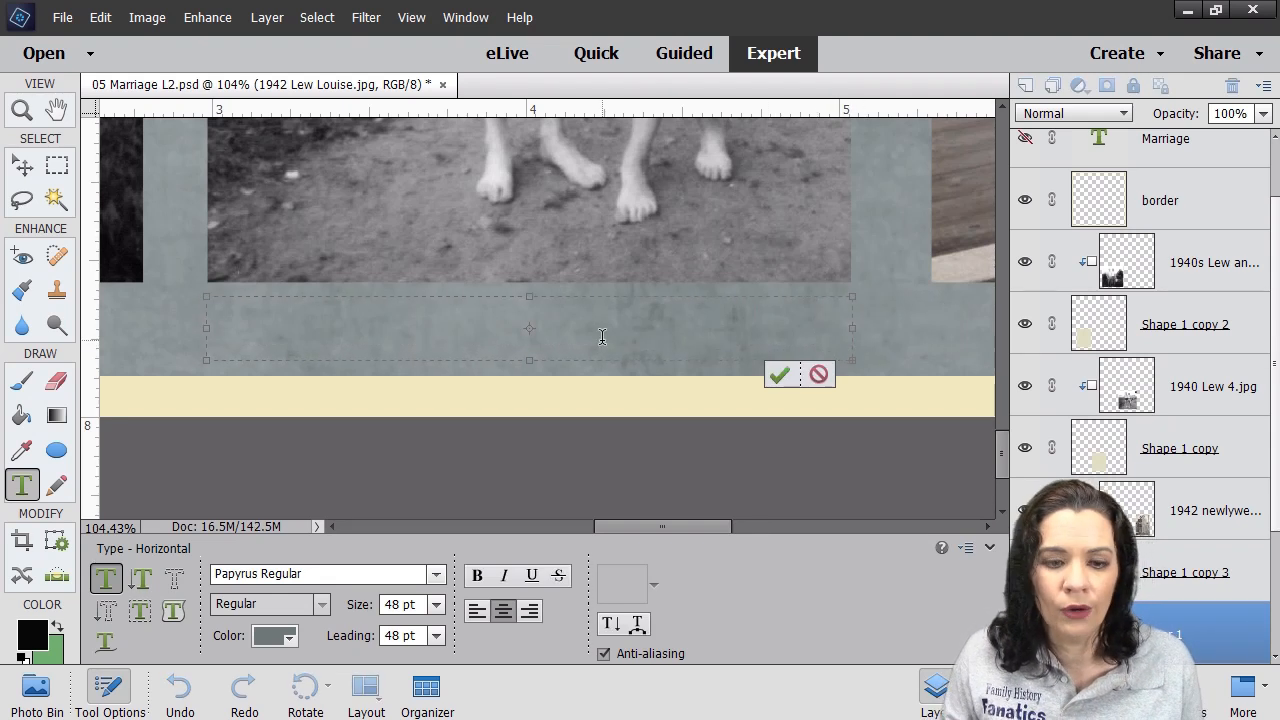
pyautogui.click(779, 375)
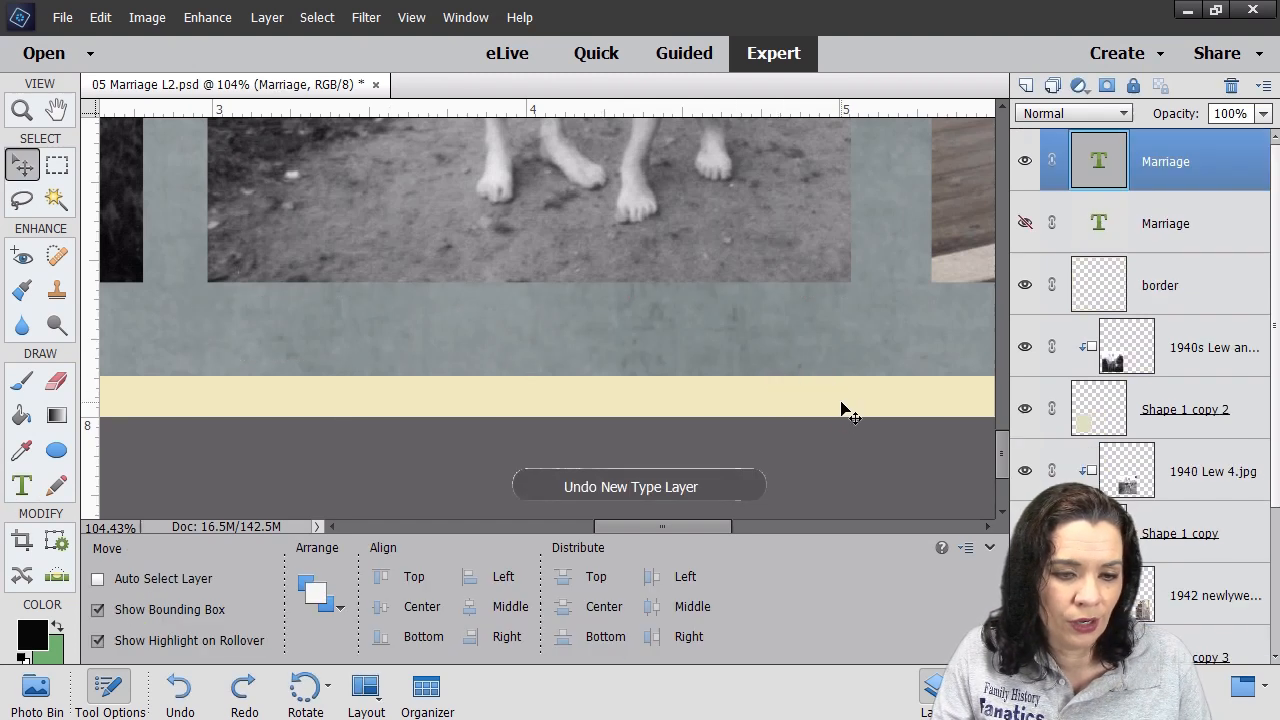
pyautogui.click(450, 345)
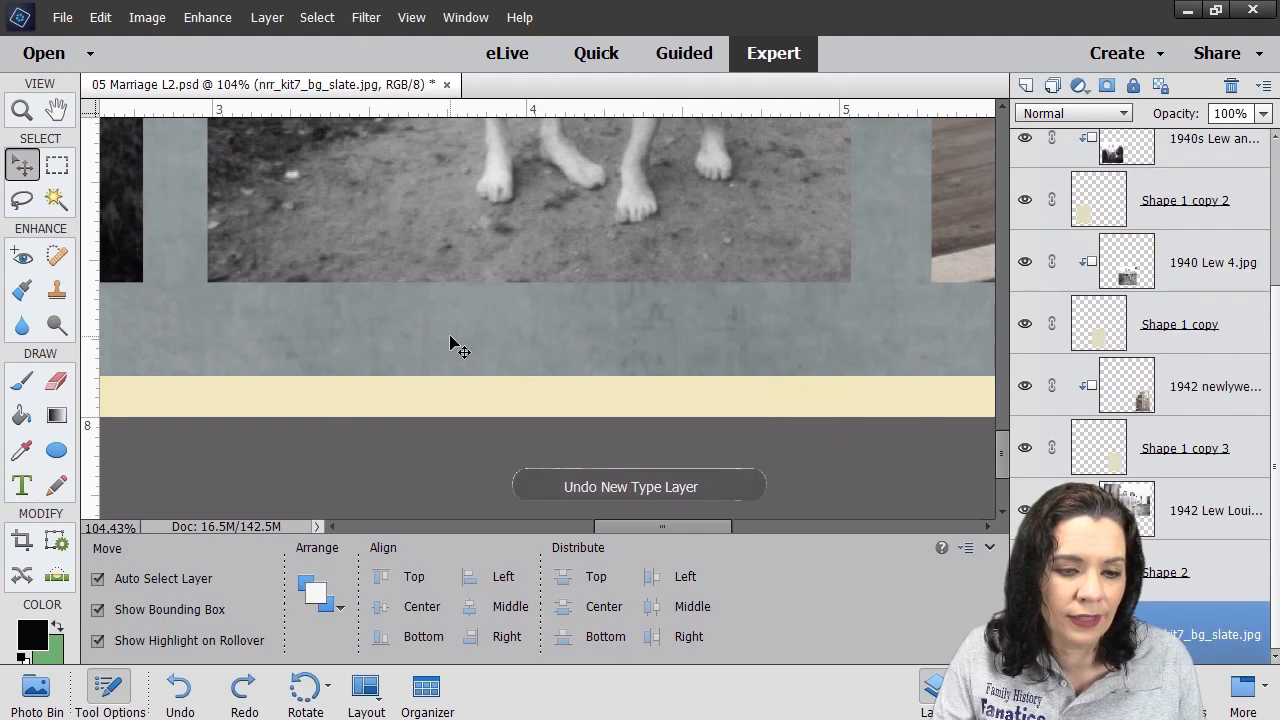
pyautogui.click(22, 485)
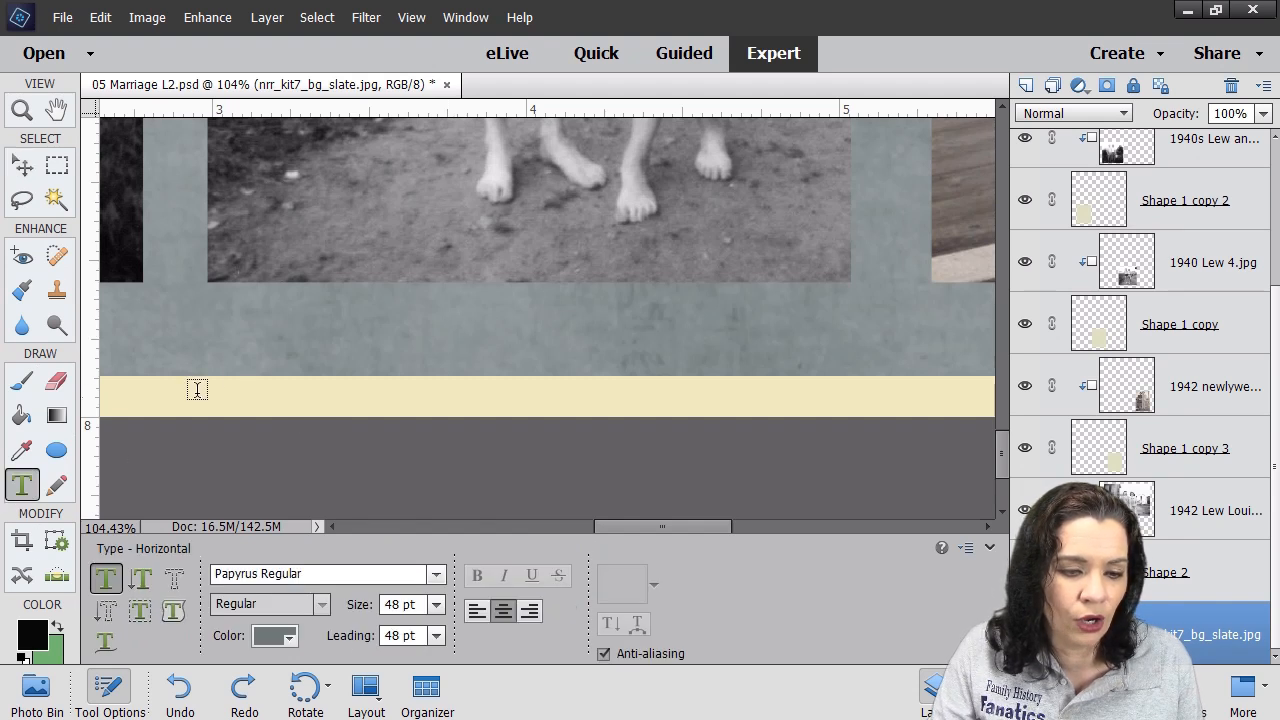
# - Type a black '1941' caption below the middle bottom photo and commit it
pyautogui.moveTo(207, 283); pyautogui.dragTo(852, 360)
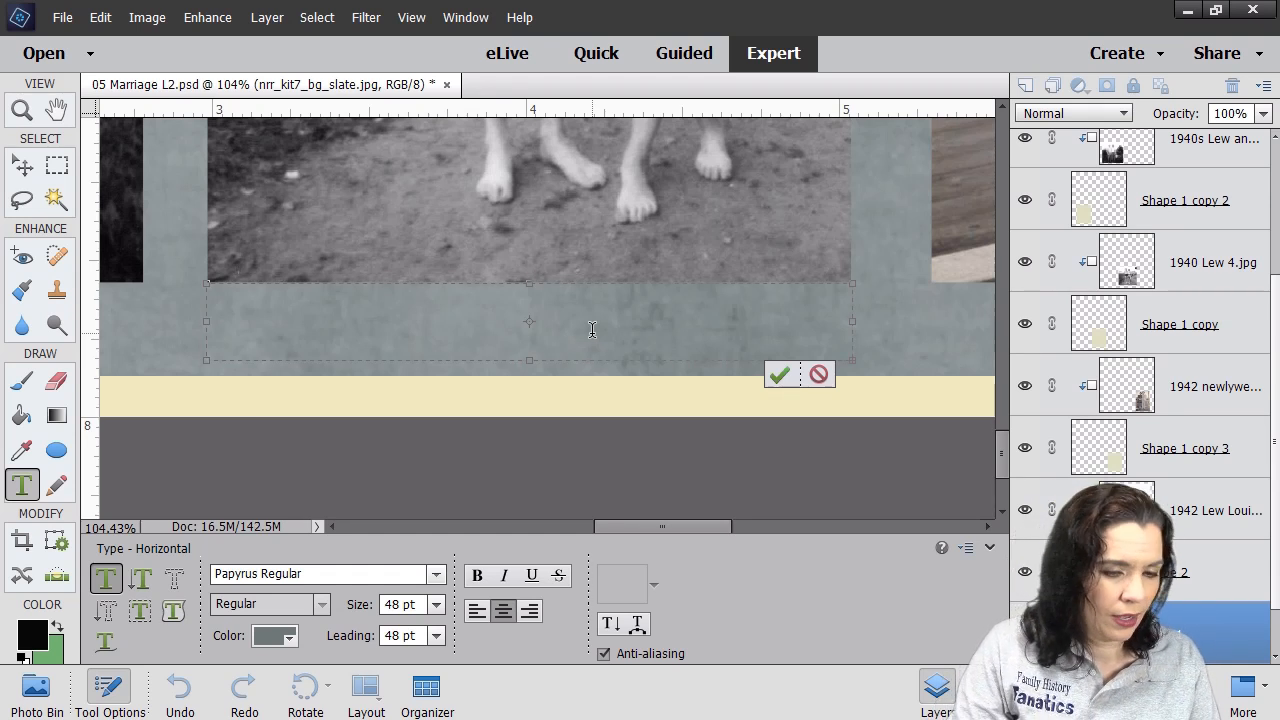
pyautogui.write('1941')
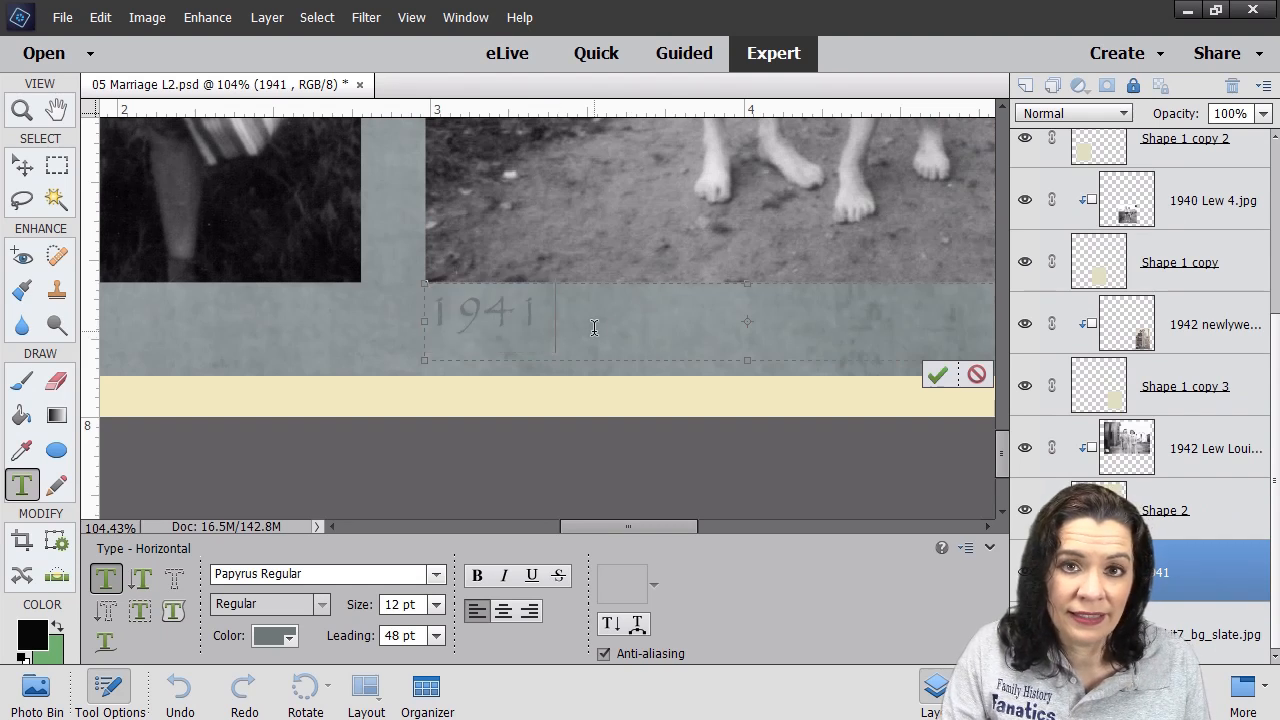
pyautogui.moveTo(594, 328); pyautogui.dragTo(371, 337)
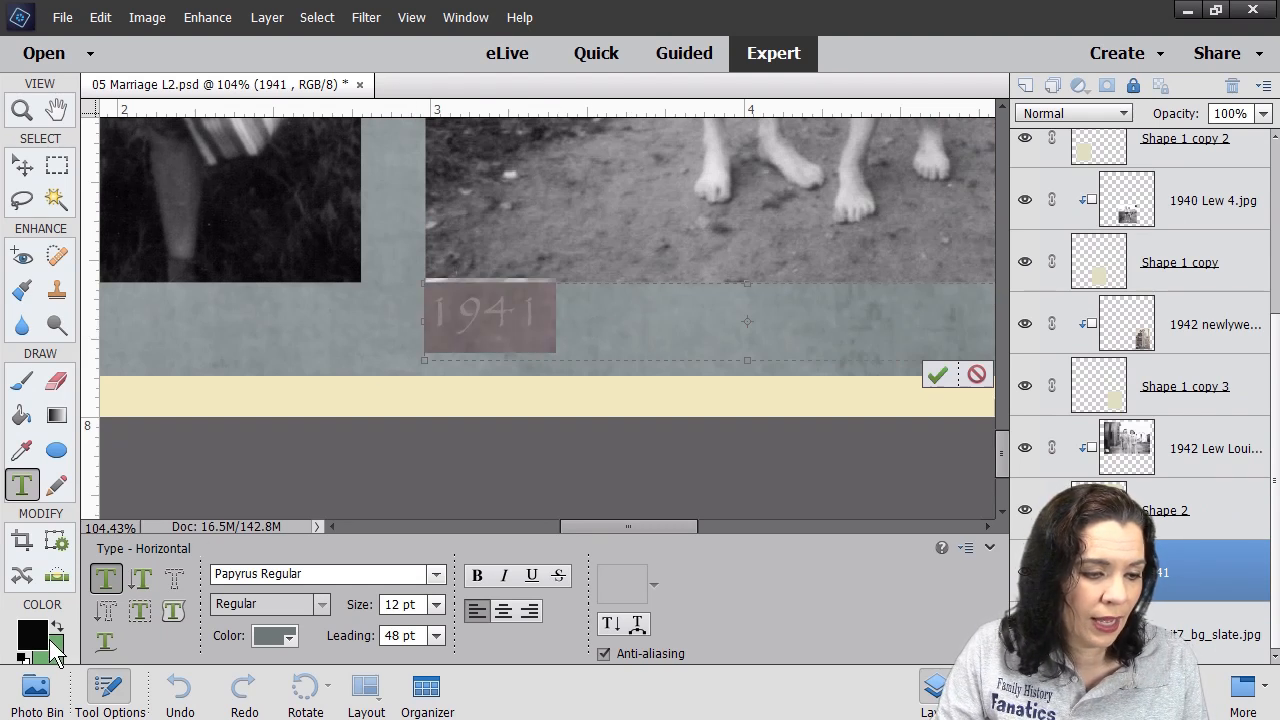
pyautogui.click(59, 624)
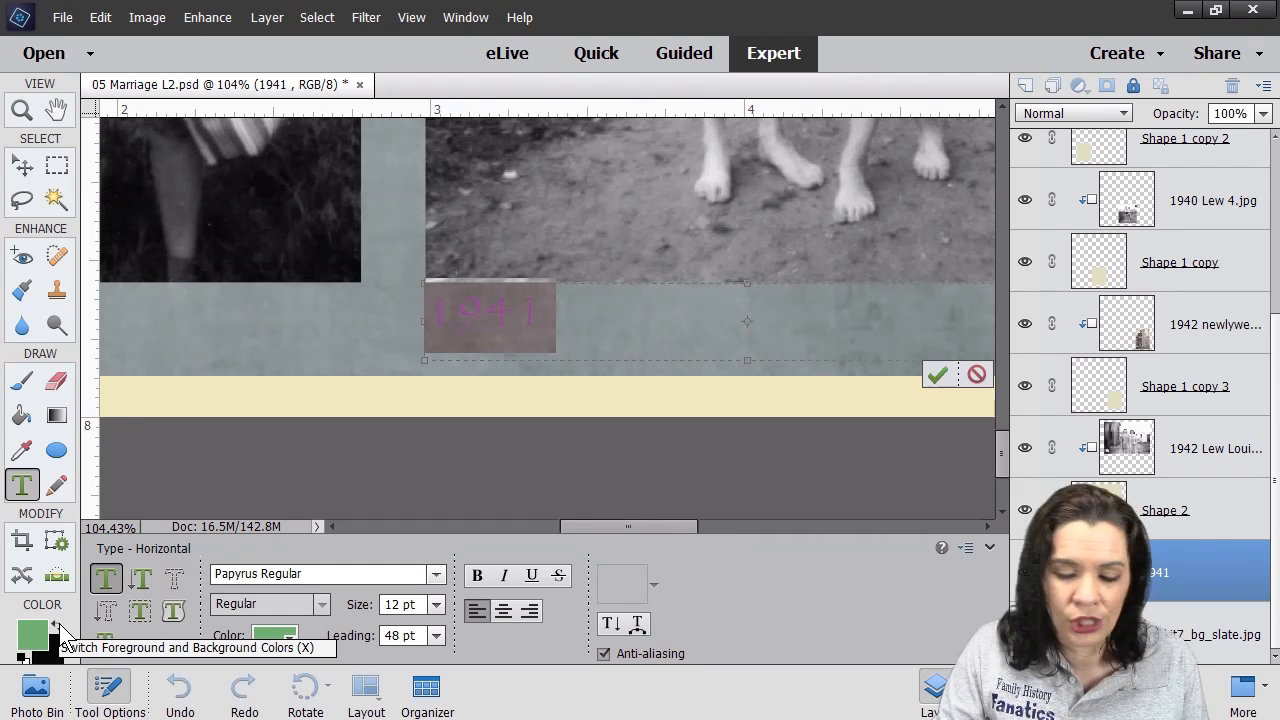
pyautogui.click(36, 636)
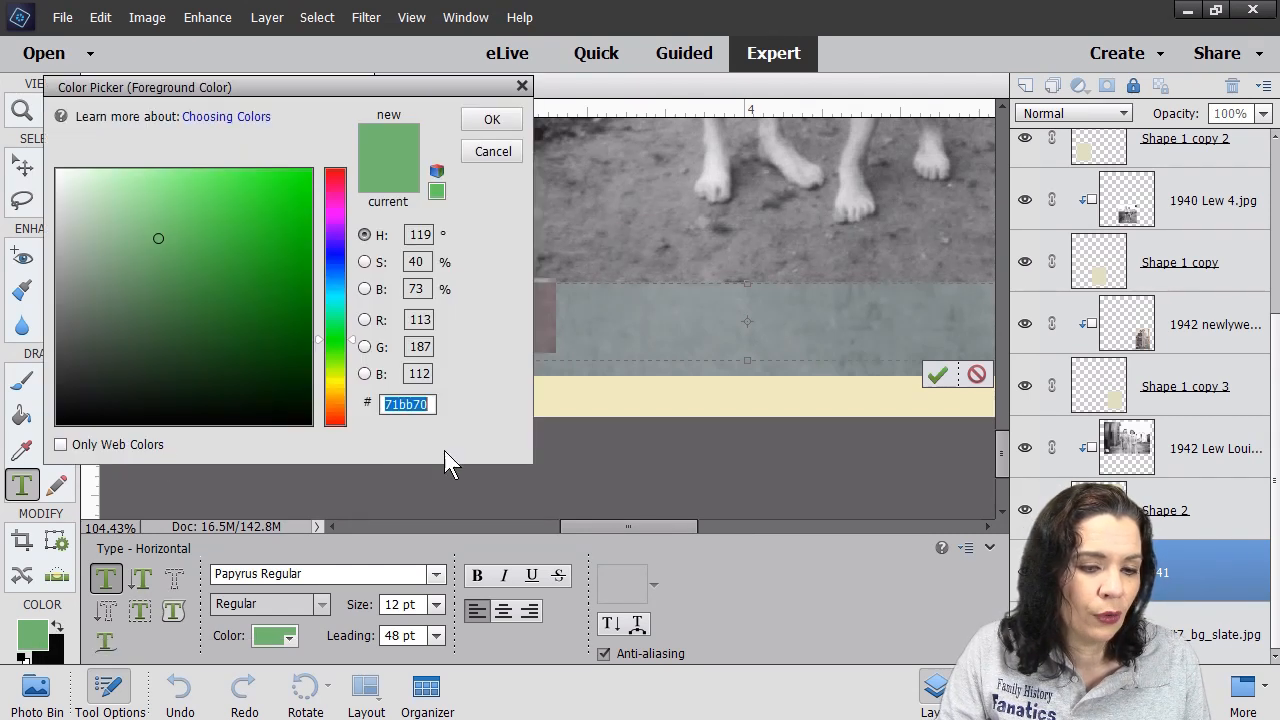
pyautogui.click(643, 391)
pyautogui.click(490, 117)
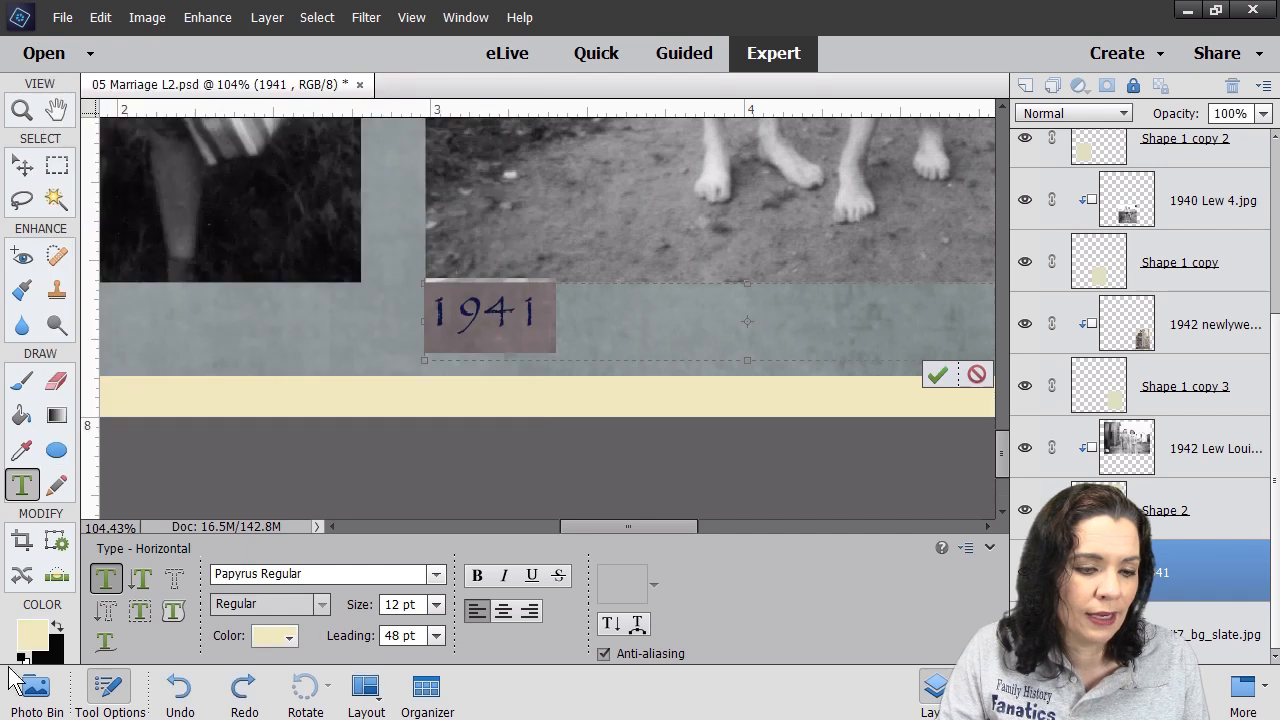
pyautogui.click(58, 625)
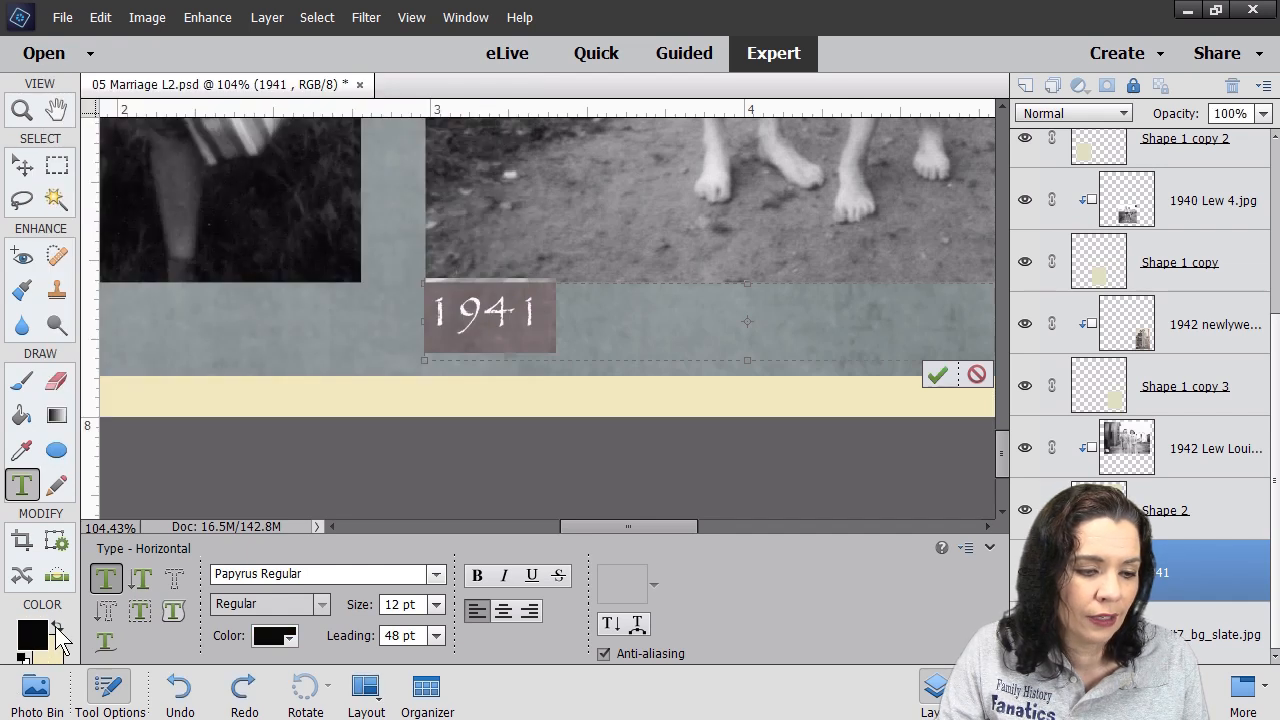
pyautogui.hotkey('ctrl', 'Return')
# - Re-commit the 1941 caption, deselect it, and fit the page on screen
pyautogui.click(59, 623)
pyautogui.click(59, 623)
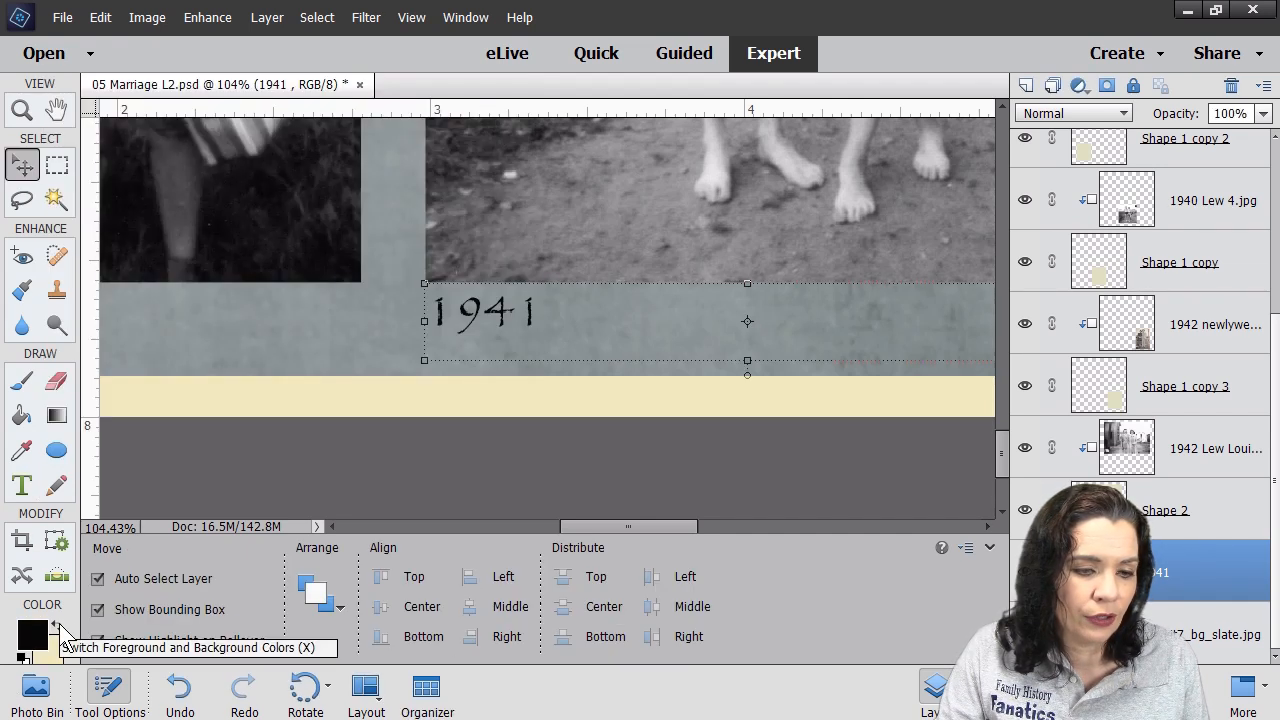
pyautogui.click(316, 355)
pyautogui.doubleClick(514, 316)
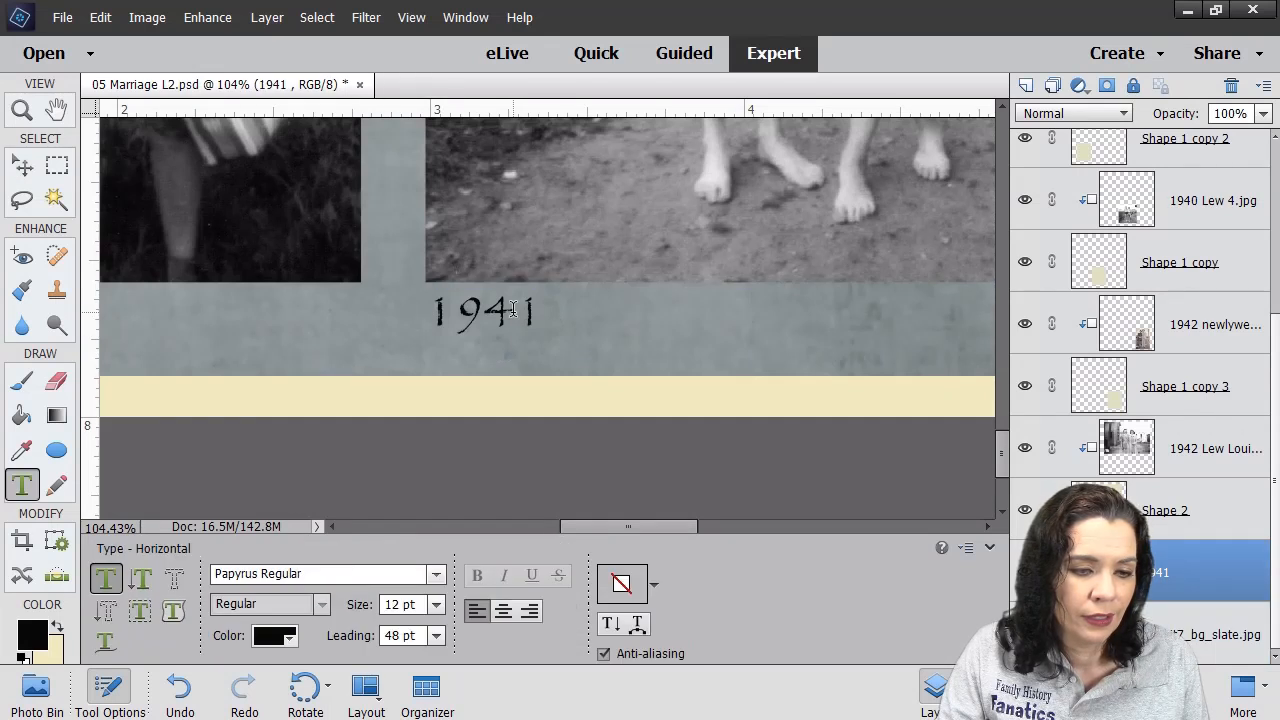
pyautogui.hotkey('ctrl', 'Return')
pyautogui.click(386, 377)
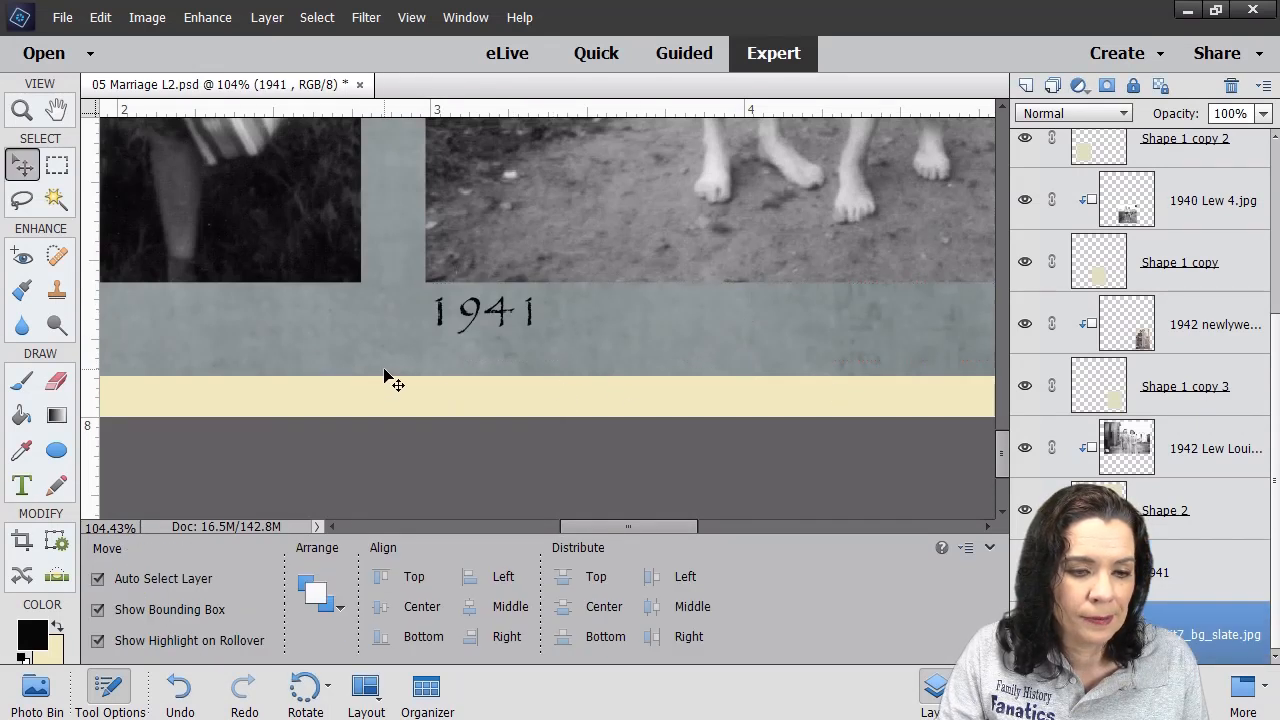
pyautogui.click(21, 110)
pyautogui.rightClick(367, 176)
pyautogui.click(414, 188)
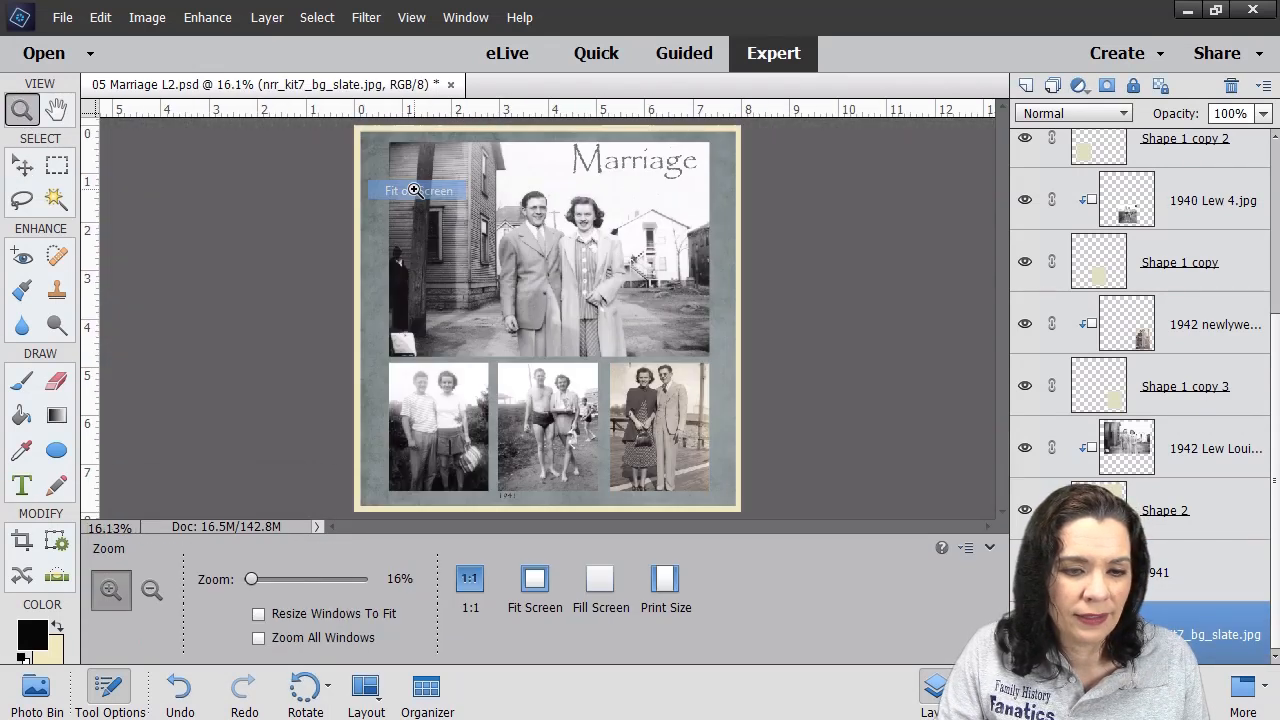